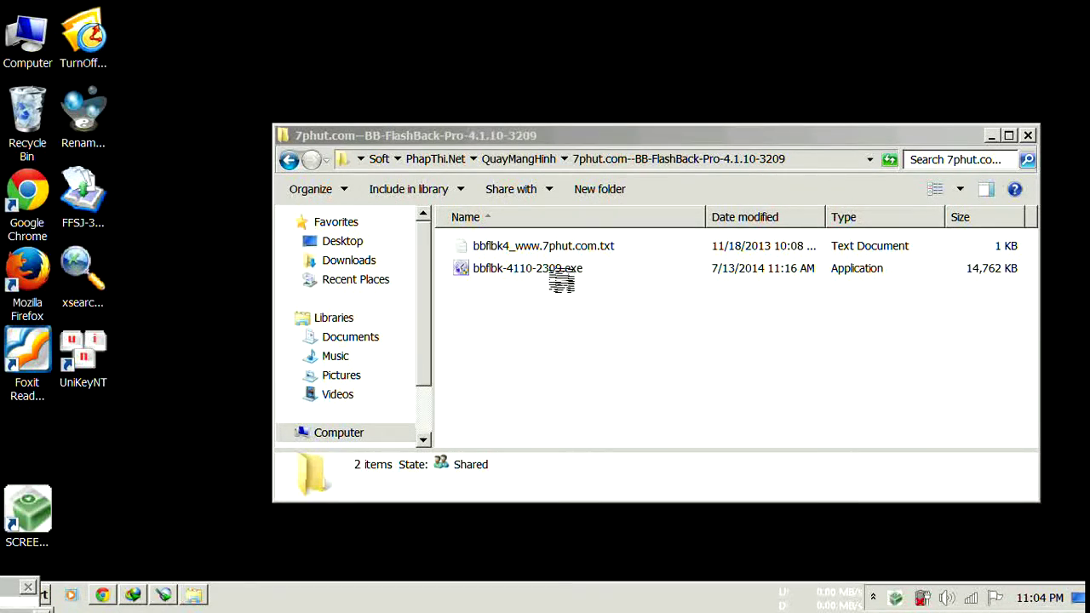
Select the installer bbflbk-4110-2309.exe in the downloaded BB FlashBack folder.
left_click(561, 283)
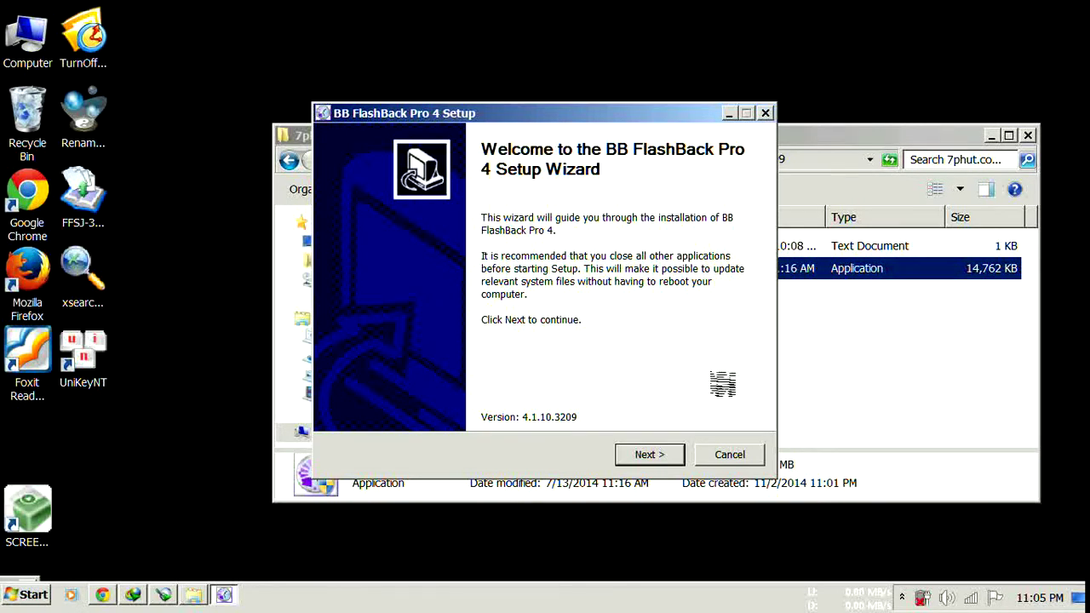
Accept the licence agreement and continue with the default install location and Start Menu folder.
left_click(677, 452)
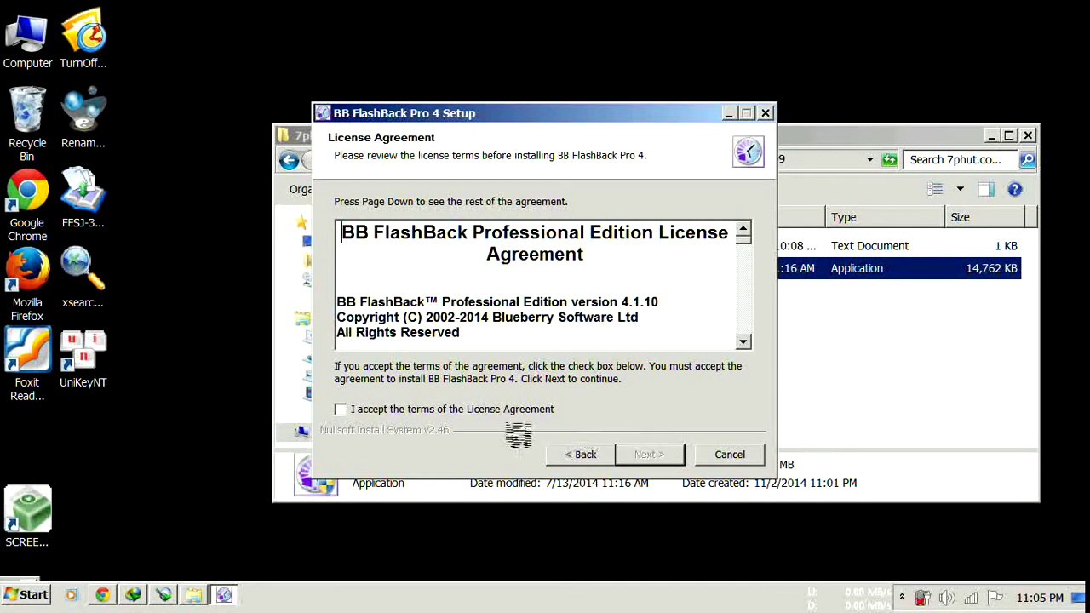
left_click(341, 409)
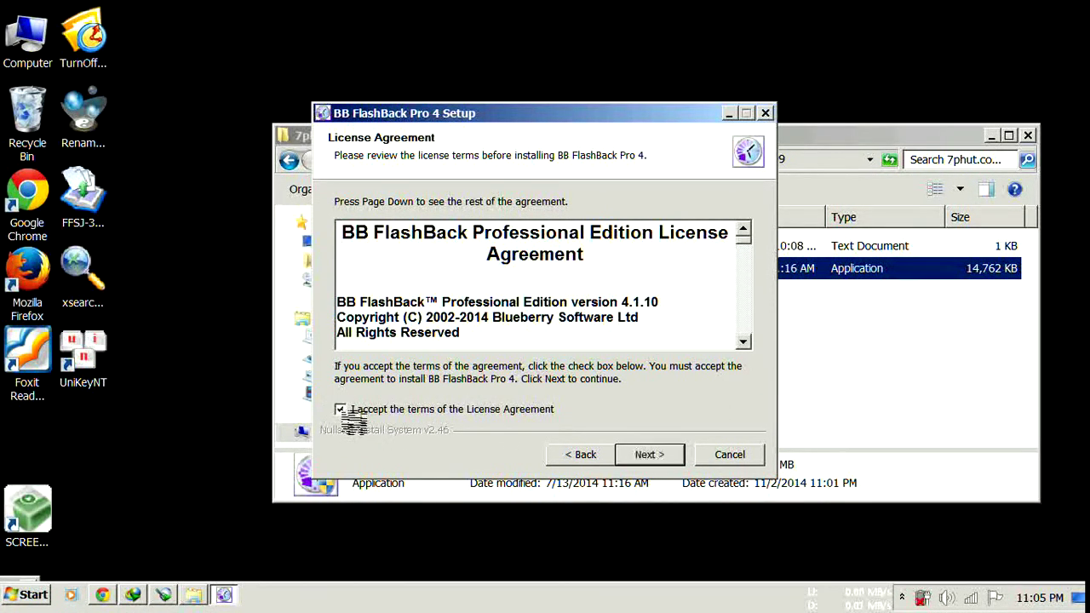
left_click(672, 454)
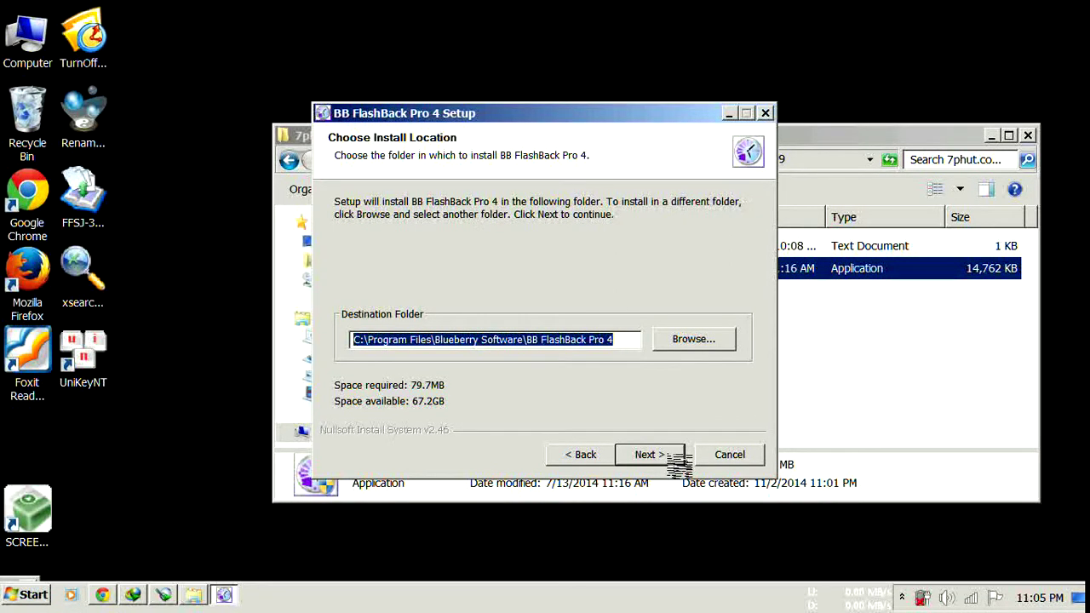
left_click(672, 457)
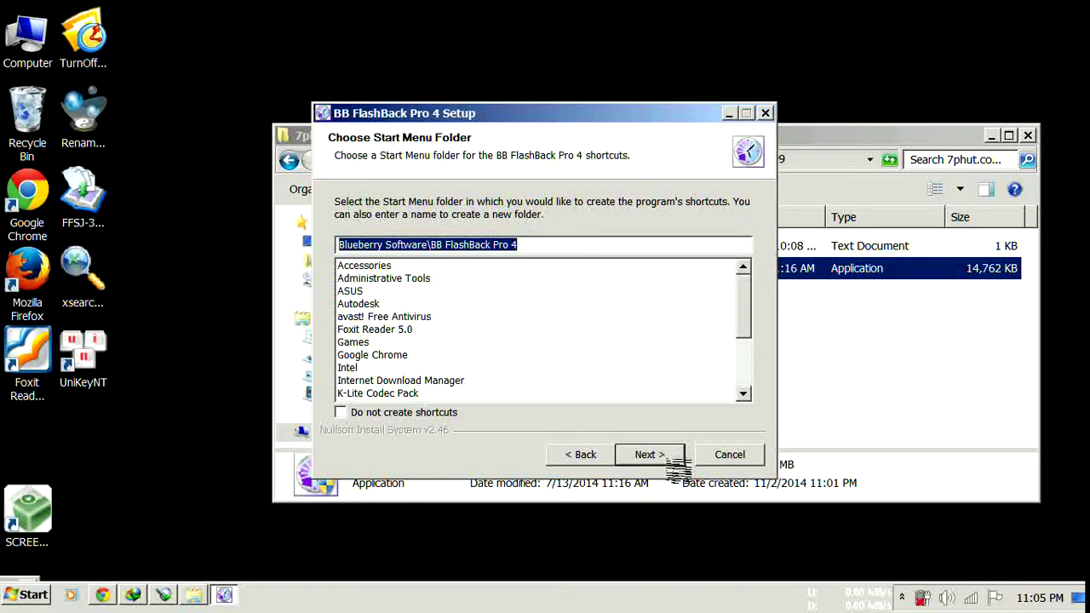
left_click(669, 459)
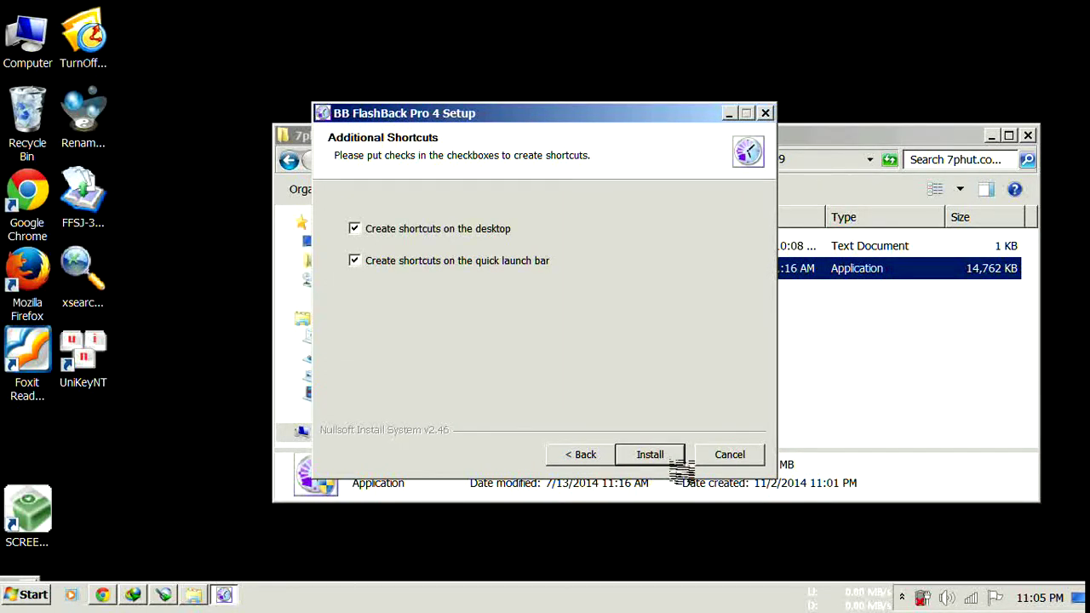
Install BB FlashBack Pro 4 with desktop and quick launch shortcuts, then continue past the log.
left_click(671, 460)
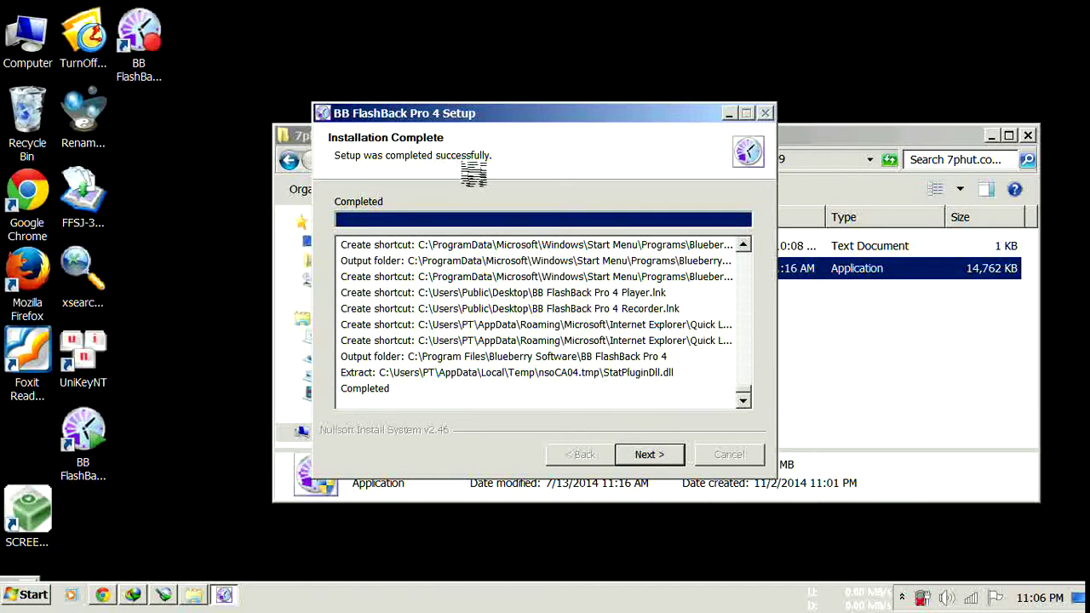
left_click(674, 458)
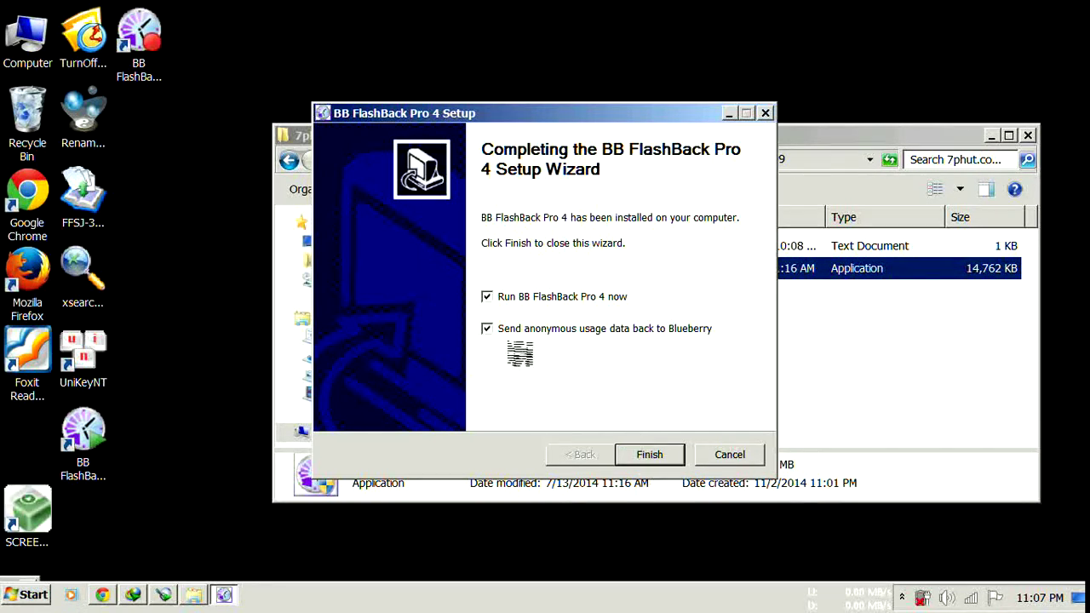
Turn off sending anonymous usage data and finish setup, launching BB FlashBack Pro 4.
left_click(487, 329)
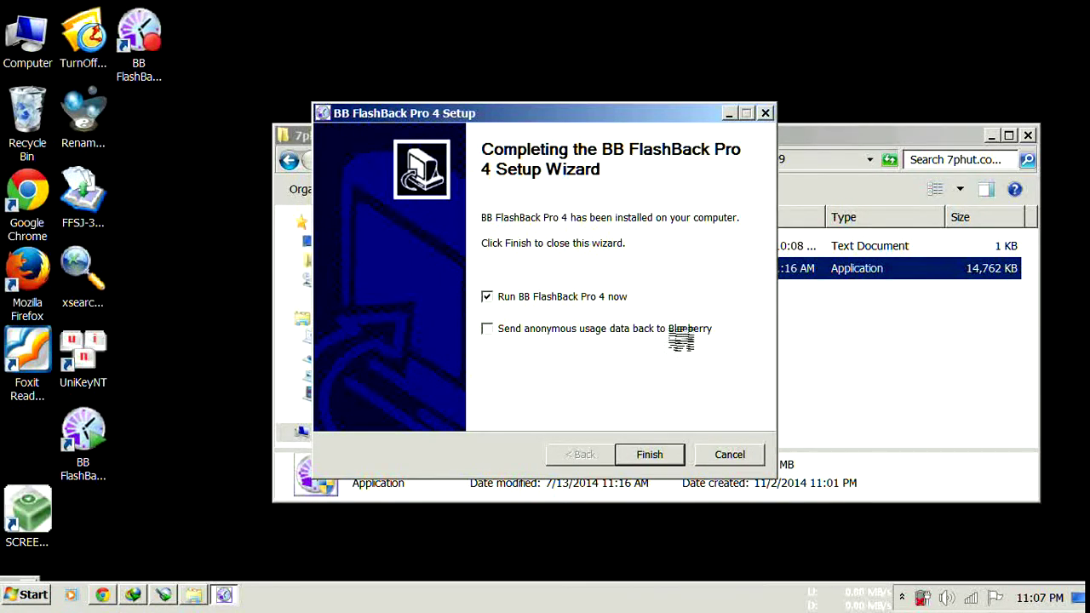
left_click(668, 457)
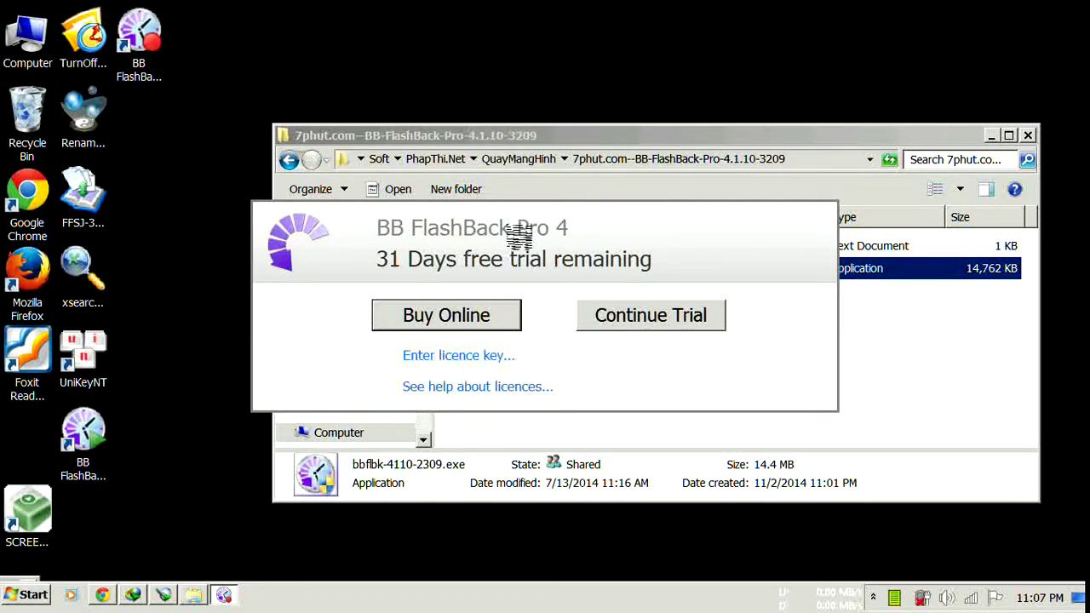
Open the Licence Details form and the bundled licence text file in Notepad.
left_click(460, 356)
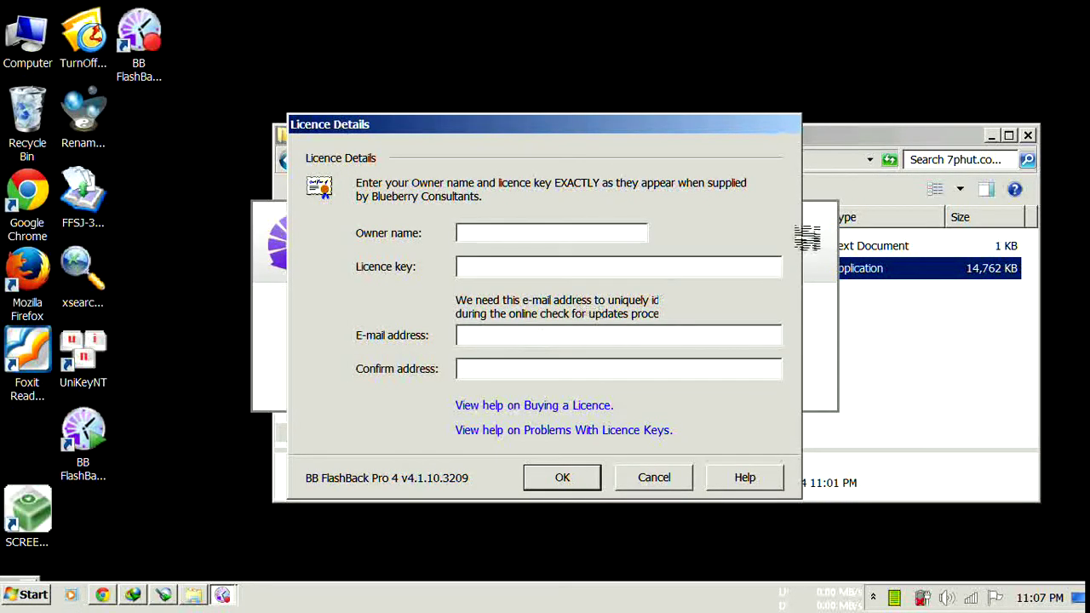
left_click(856, 159)
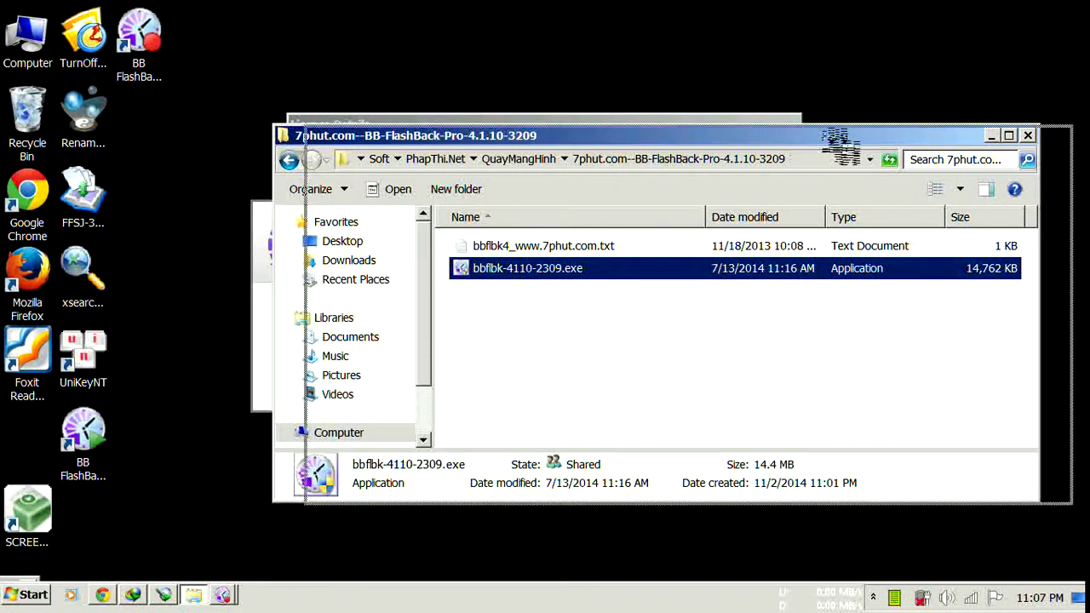
left_click_drag(958, 159, 1021, 181)
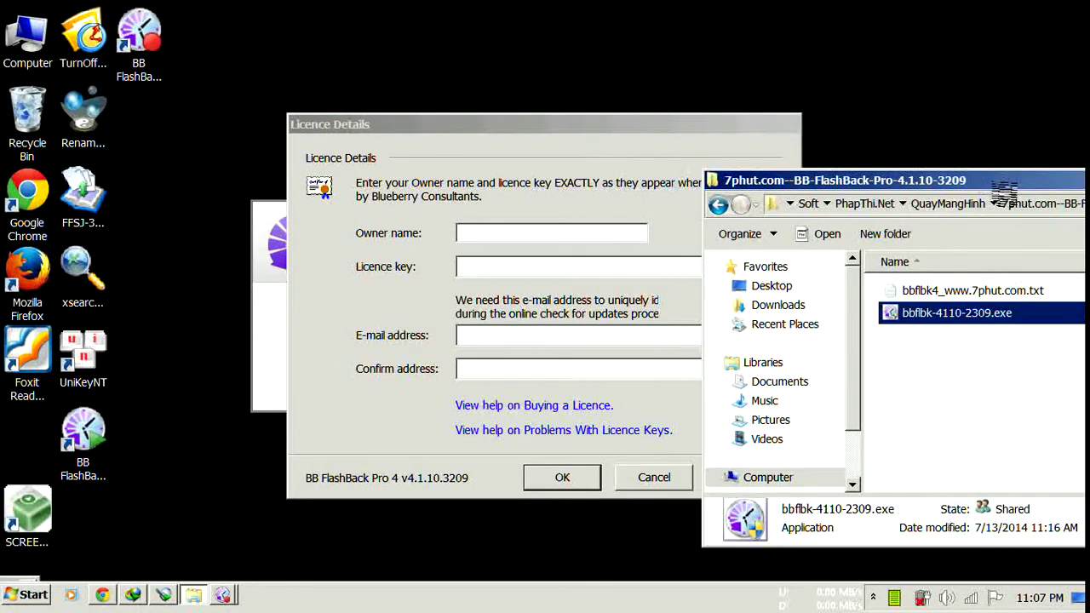
double_click(1005, 294)
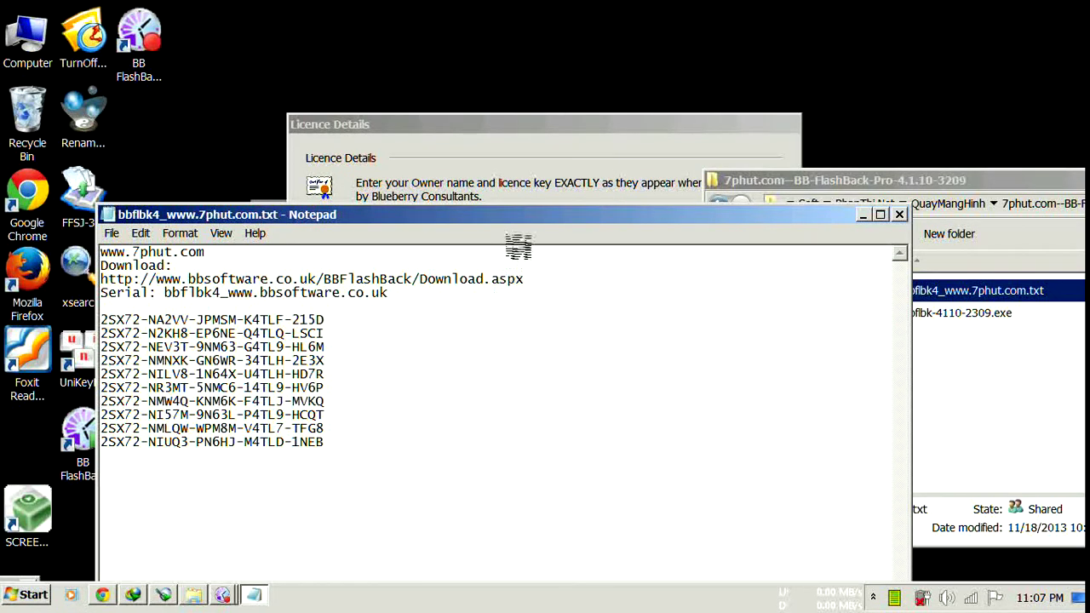
Arrange the Notepad and Licence Details windows so both are visible side by side.
left_click_drag(529, 228, 609, 351)
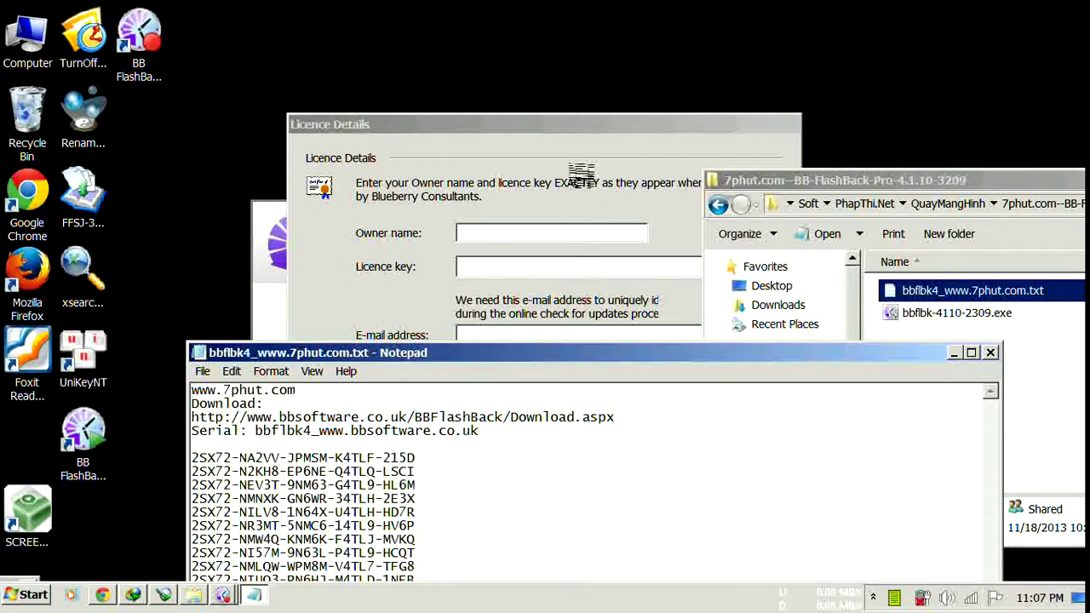
left_click(579, 134)
left_click_drag(577, 134, 496, 61)
left_click_drag(417, 28, 388, 18)
left_click_drag(652, 356, 712, 387)
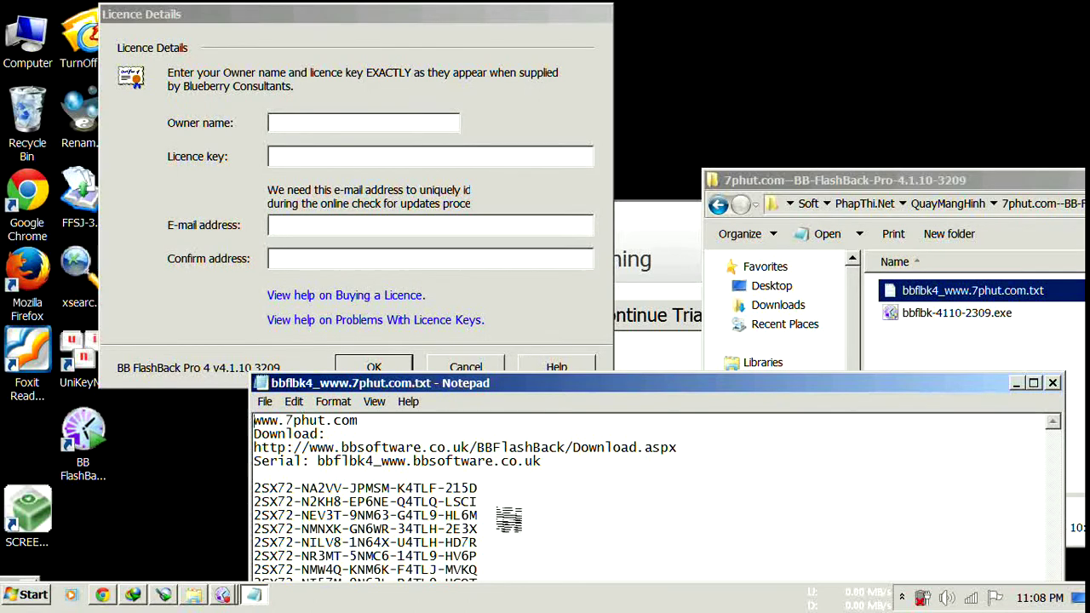
Copy the first licence key from Notepad and try pasting it into the Licence key field.
left_click_drag(482, 488, 330, 482)
right_click(324, 489)
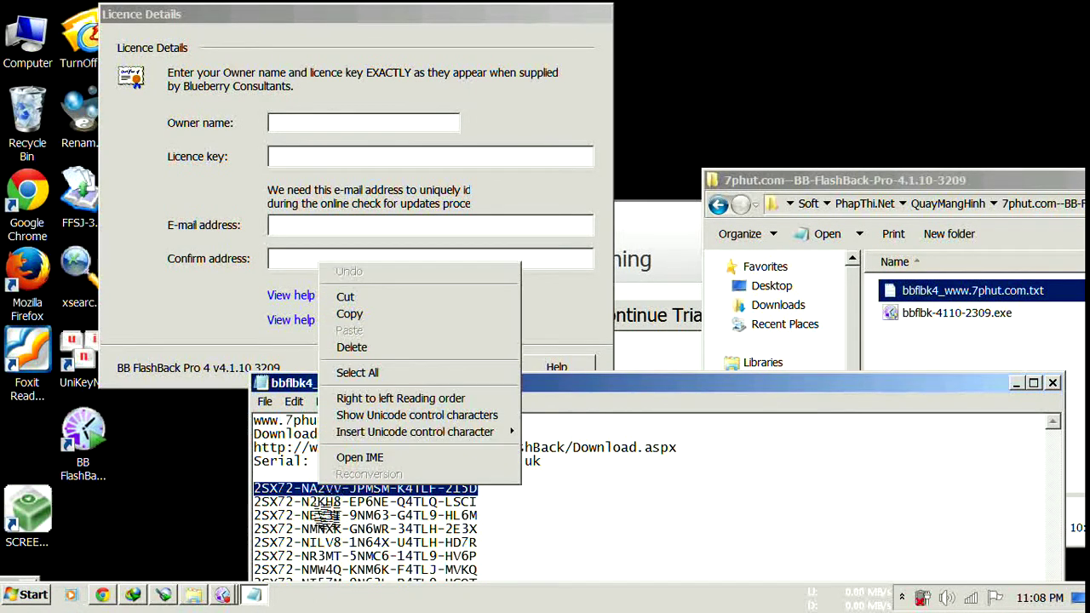
left_click(366, 315)
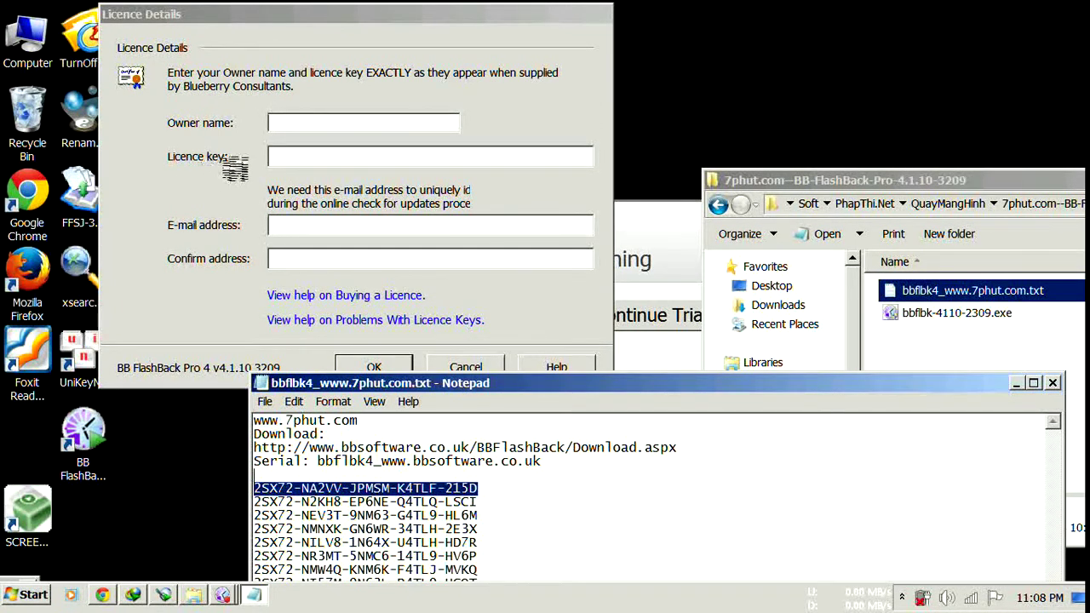
right_click(293, 157)
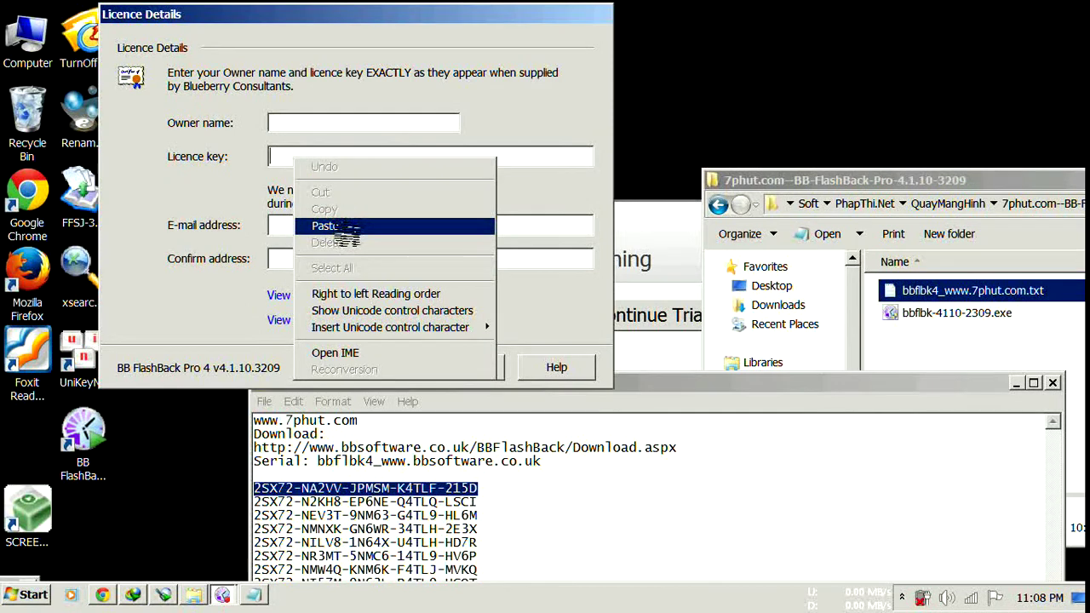
left_click(332, 226)
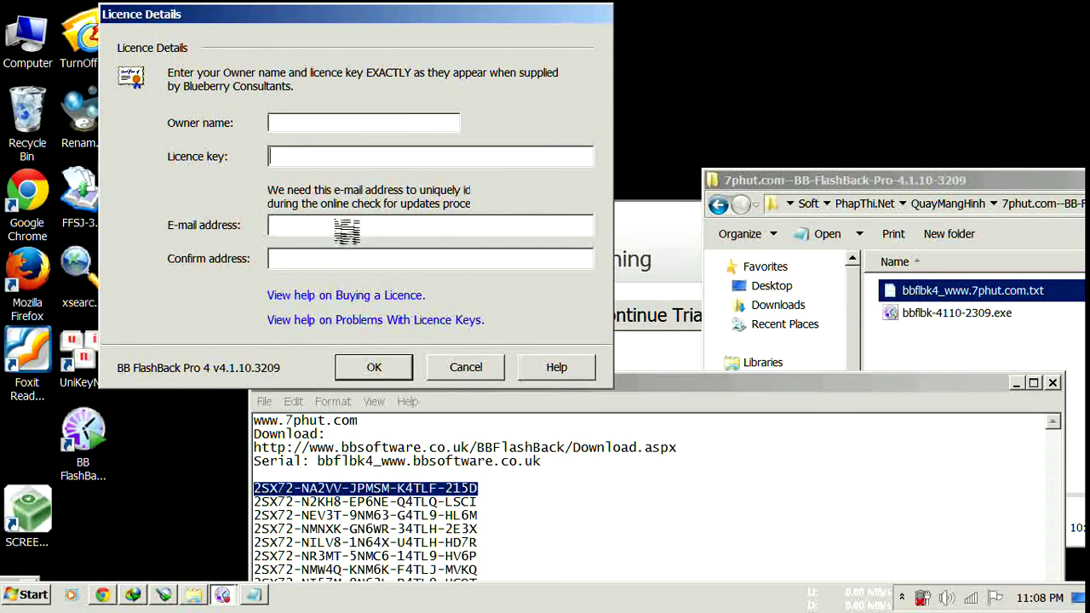
right_click(337, 159)
left_click(366, 227)
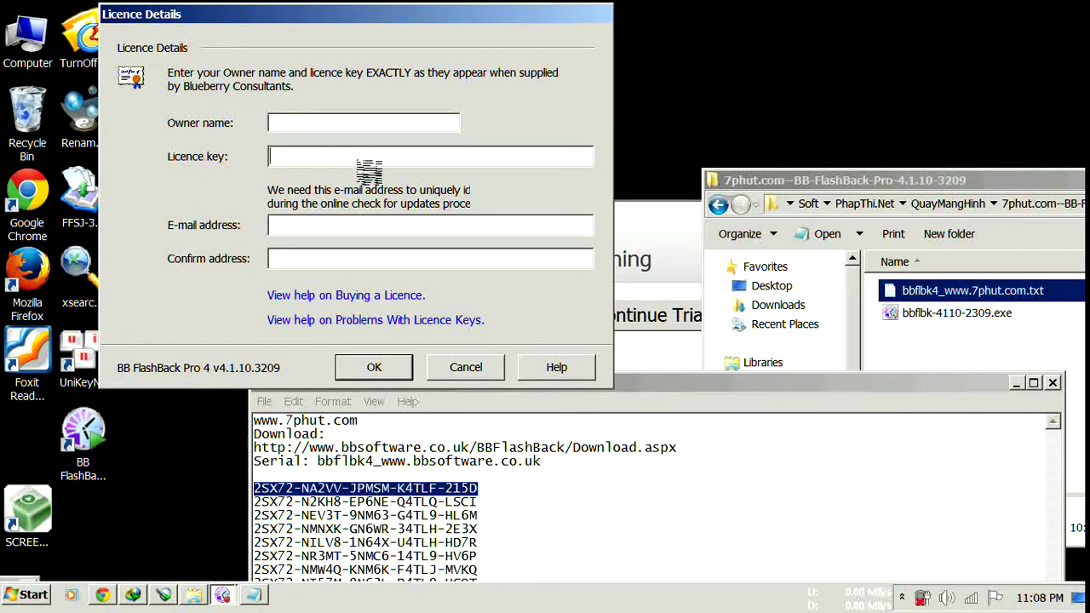
Copy the key again, then type the licence key into the field manually.
right_click(441, 494)
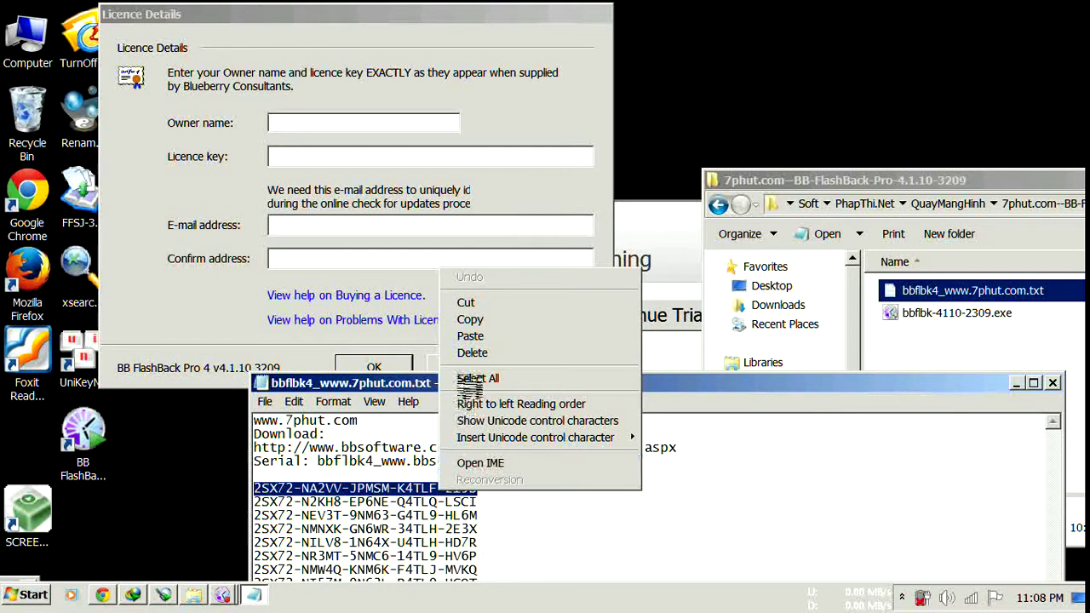
left_click(470, 320)
left_click(463, 161)
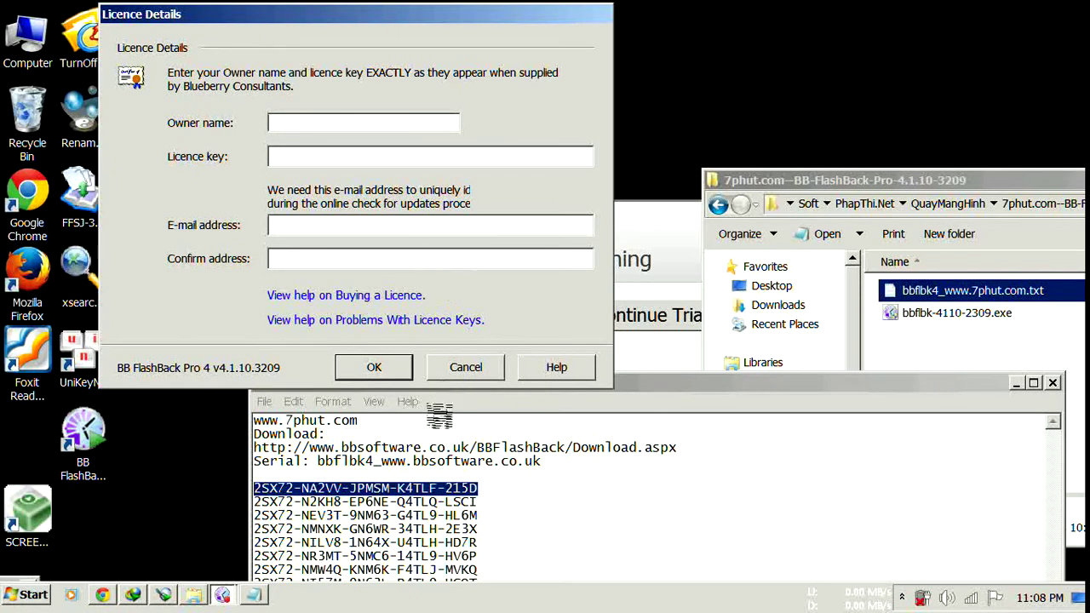
left_click(415, 161)
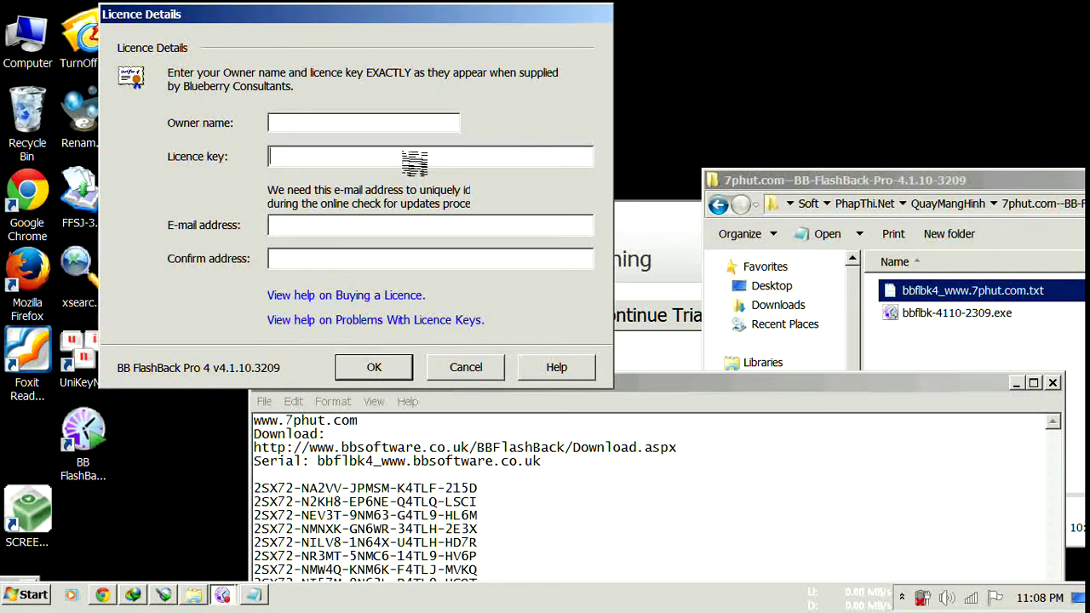
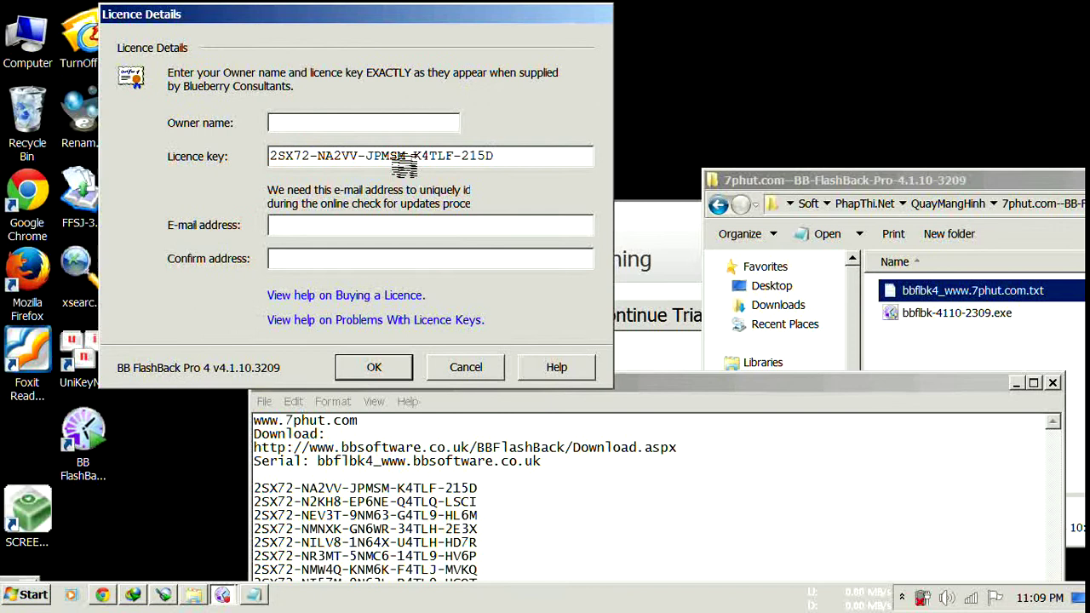
Fill in the owner name and the owner's e-mail address.
left_click(376, 128)
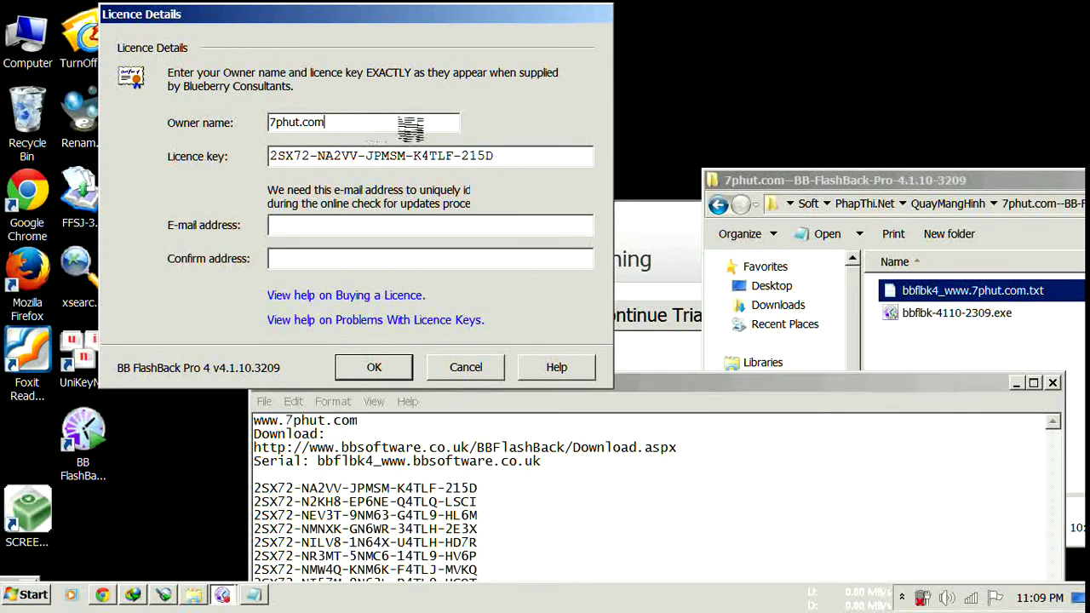
left_click(410, 239)
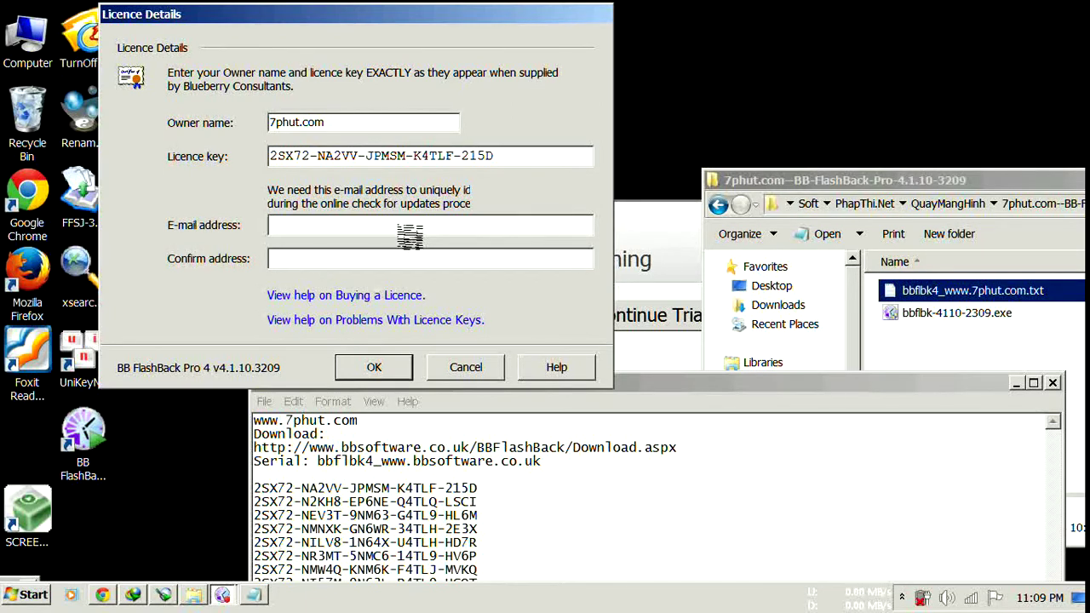
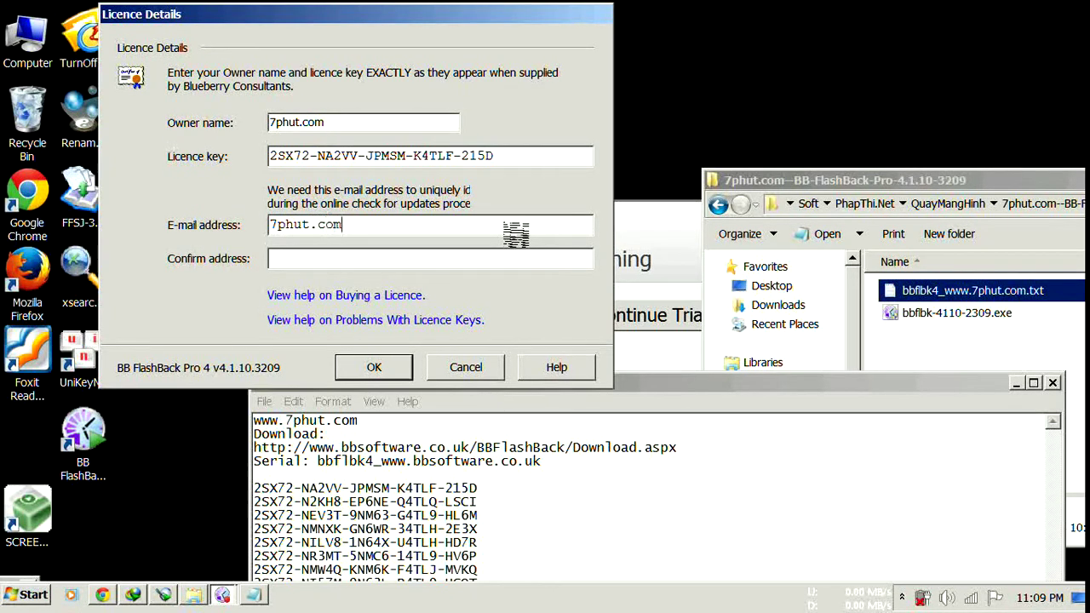
Copy the e-mail into the Confirm address field and submit the licence details.
left_click_drag(439, 226, 269, 230)
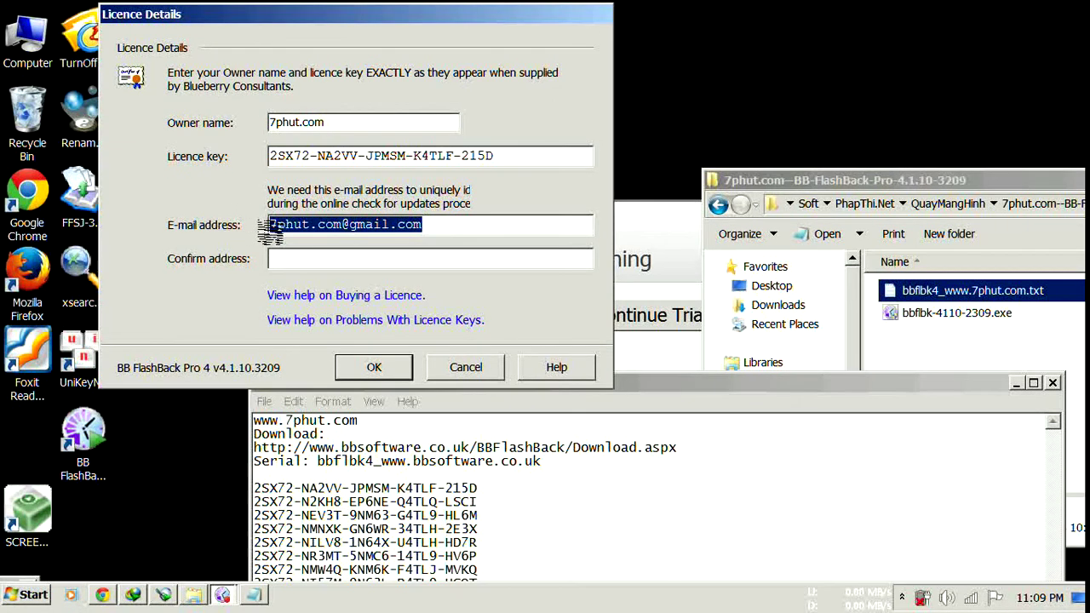
left_click(308, 264)
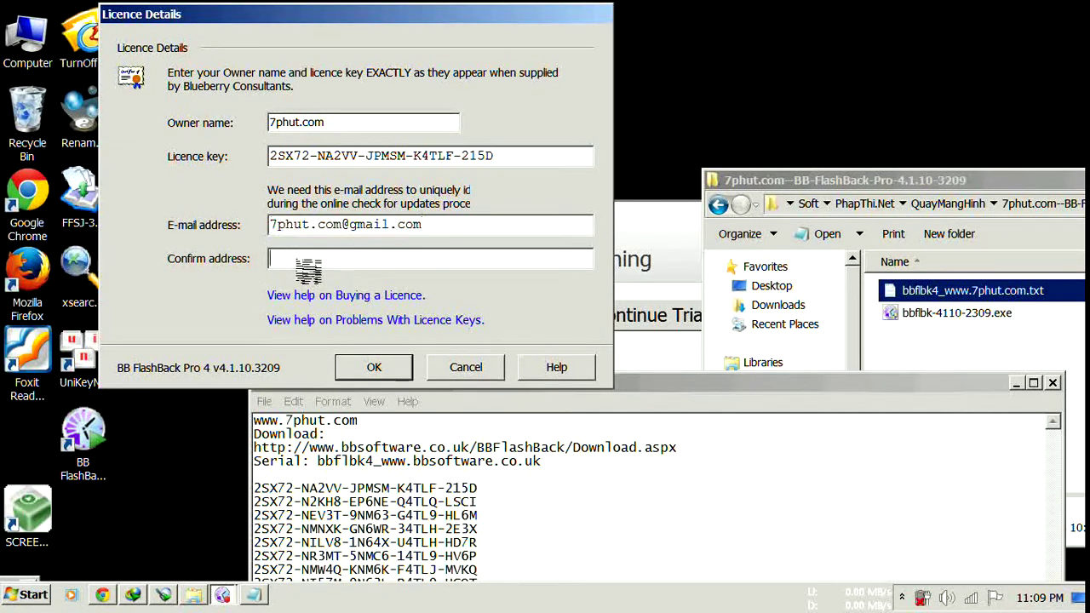
key("ctrl+v")
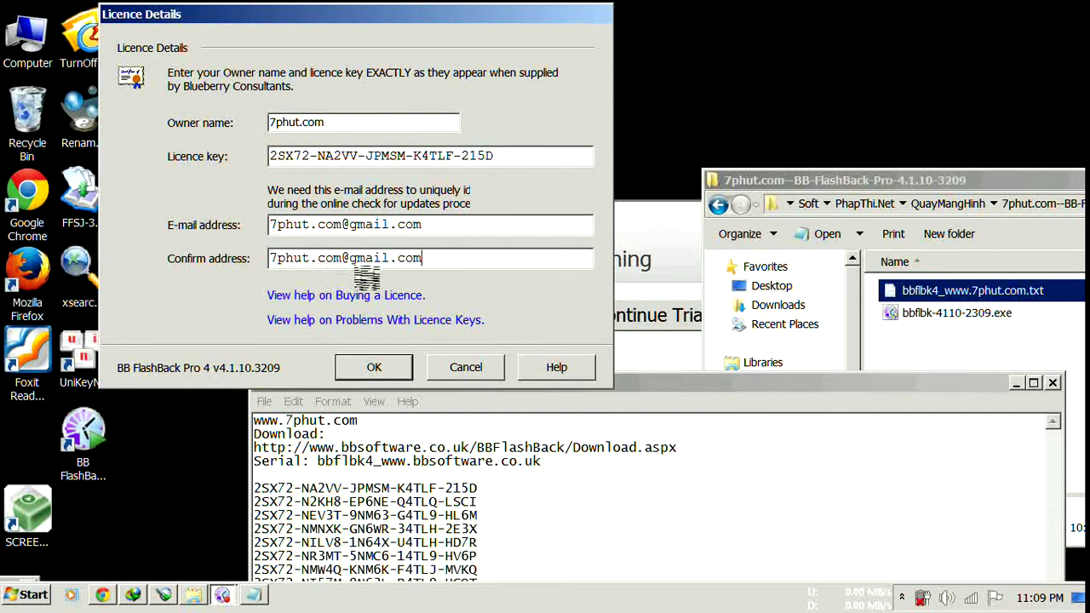
left_click(395, 367)
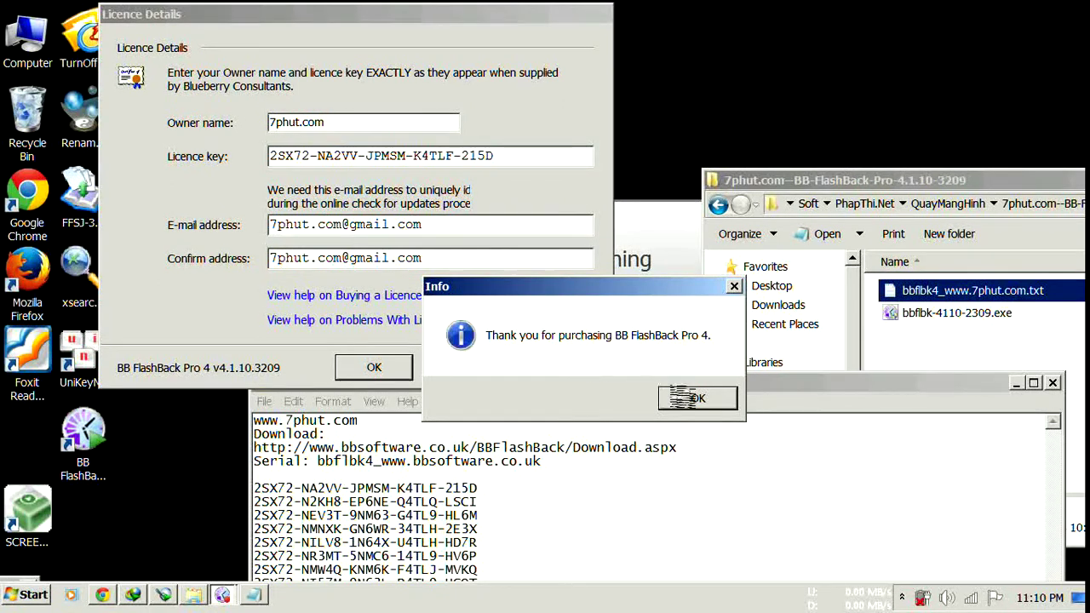
Dismiss the thank-you message and decline the available update.
left_click(698, 400)
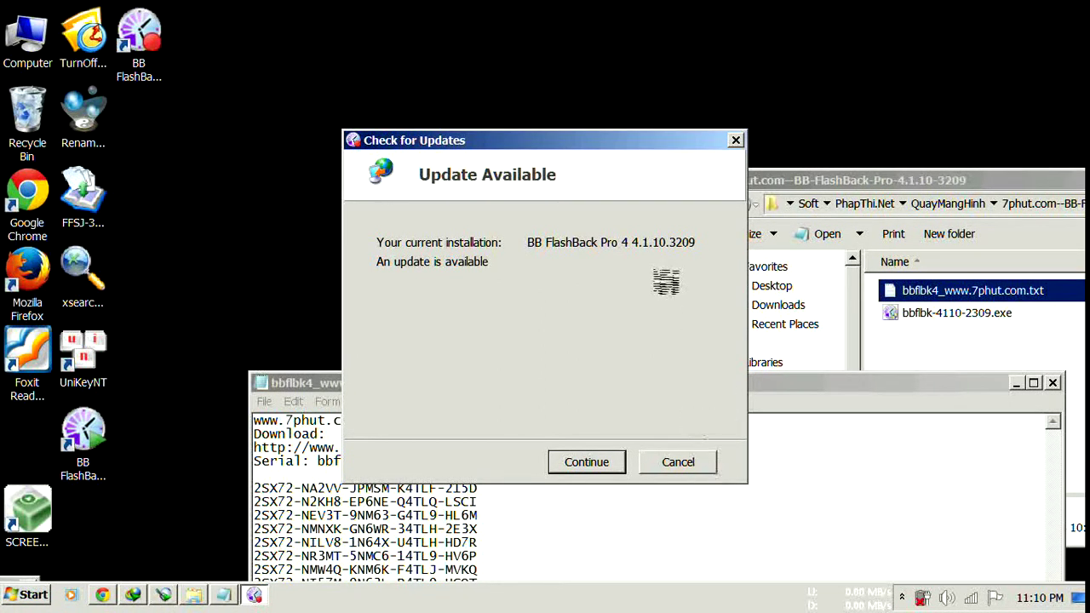
left_click_drag(627, 153, 582, 159)
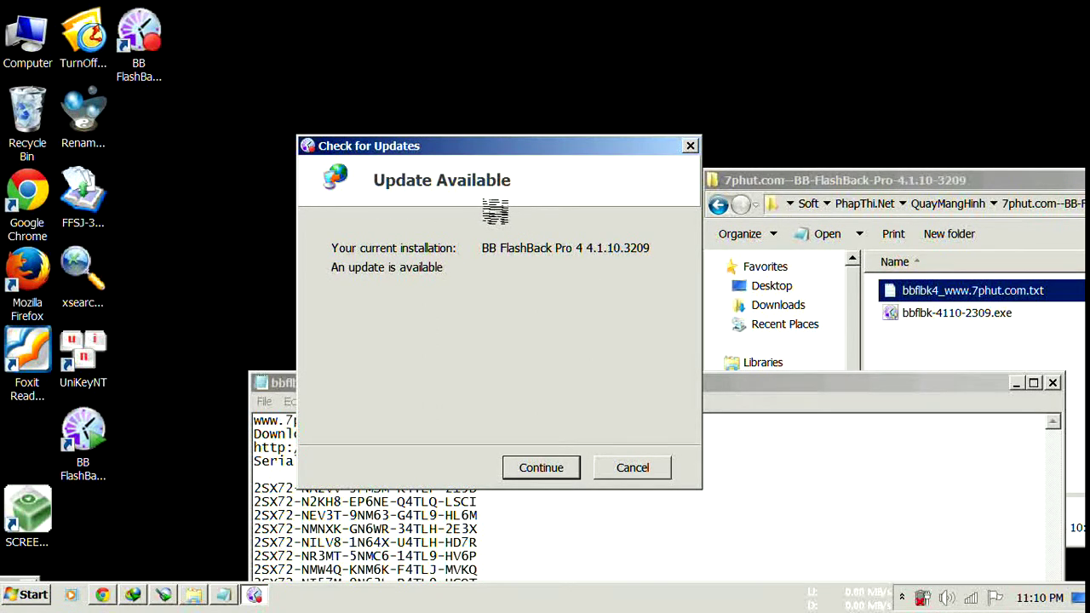
left_click(649, 470)
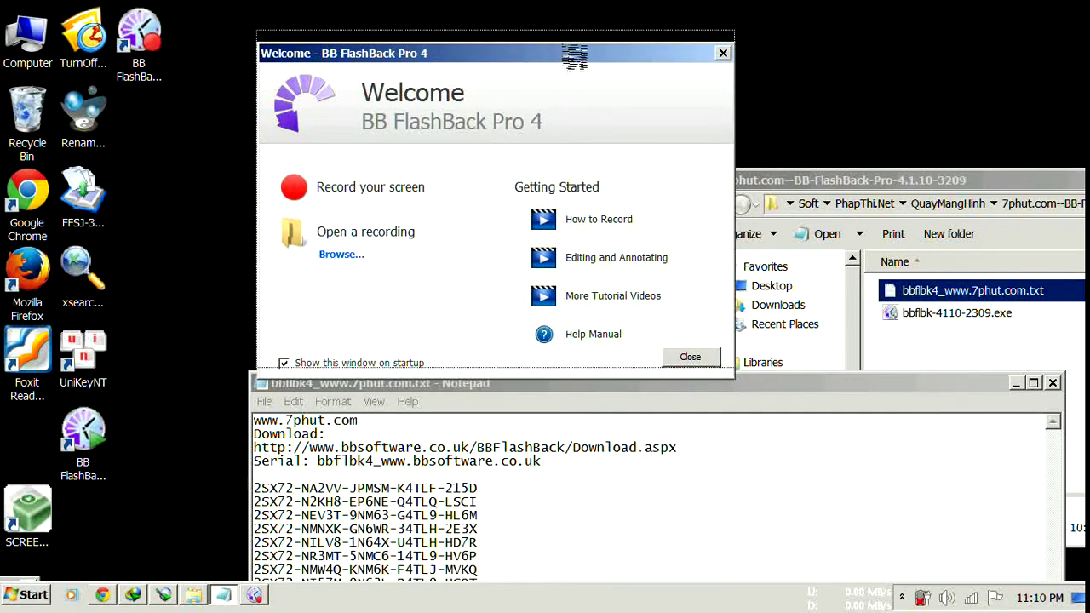
Close Notepad and Explorer, then open the Recorder from the Welcome screen.
left_click(1053, 383)
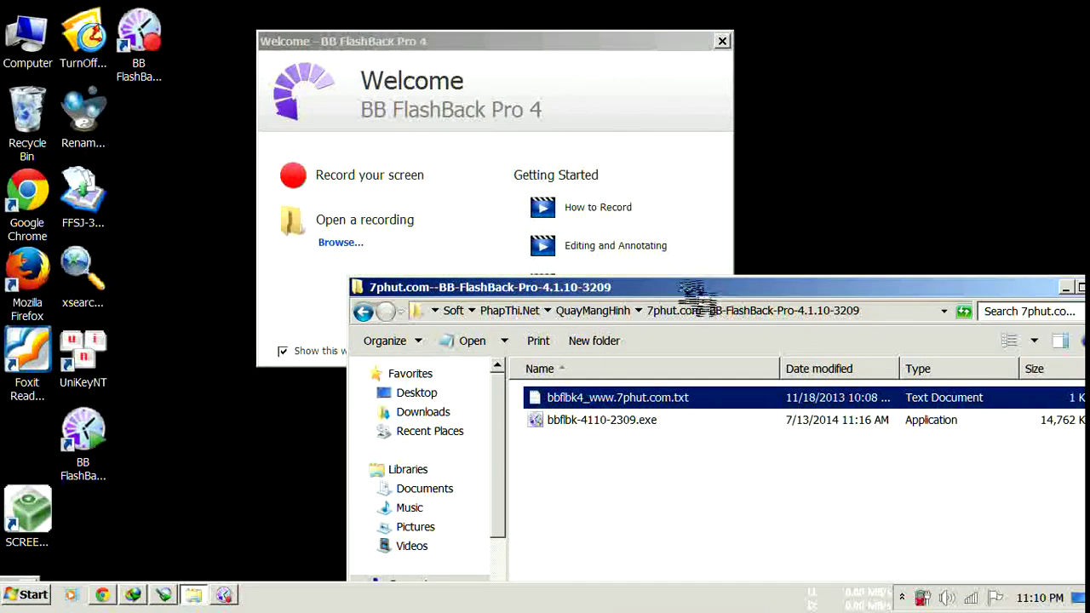
left_click(917, 283)
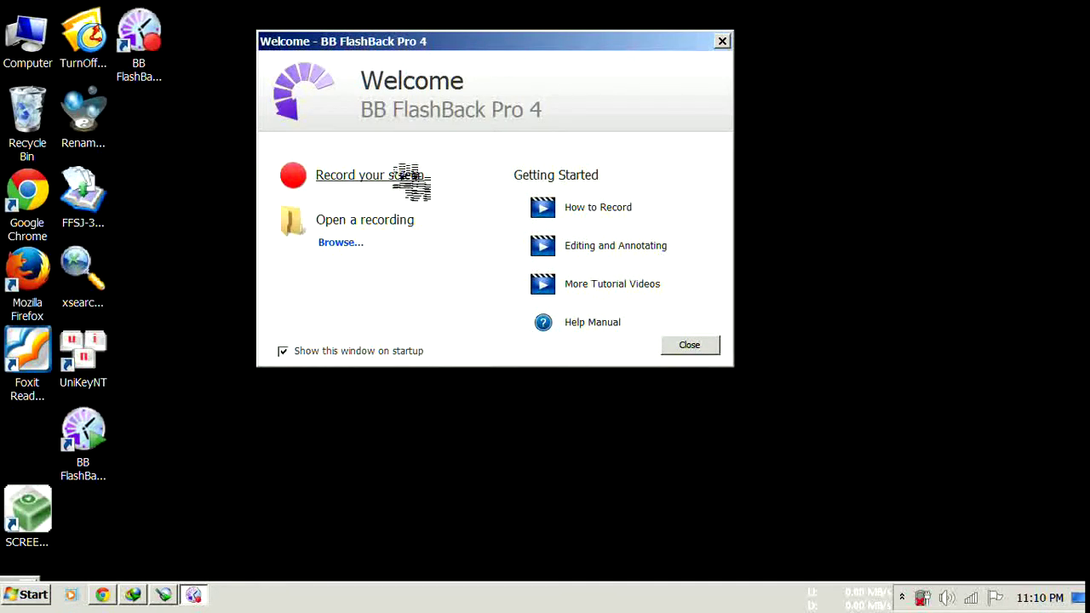
left_click(407, 178)
left_click_drag(468, 179, 417, 106)
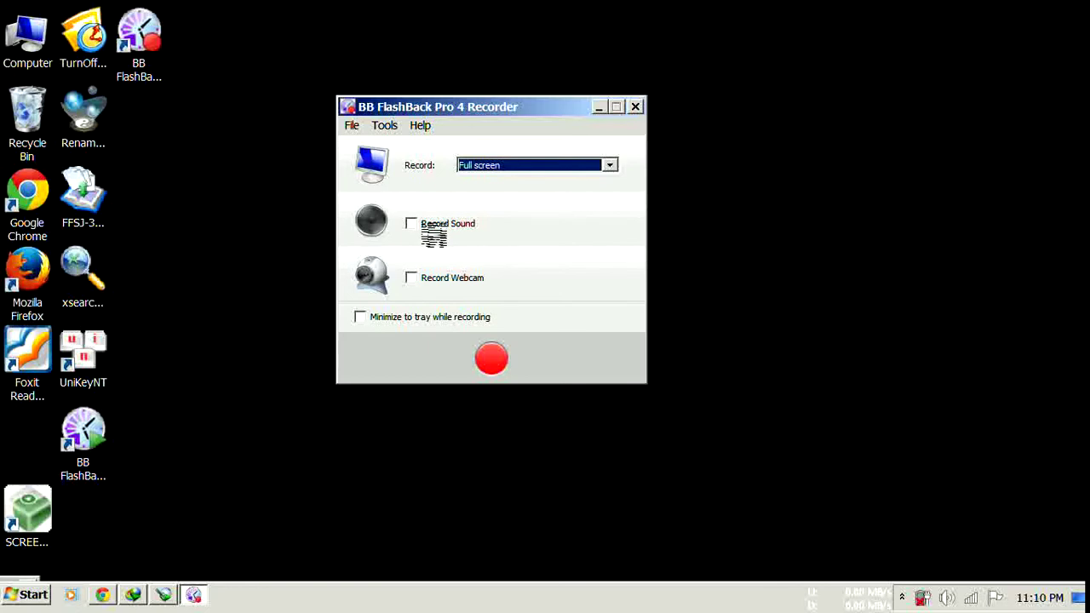
Tick Record Sound and enable Tools options 'Keep this window on top' and 'Minimize to Floating Controls'.
left_click(412, 224)
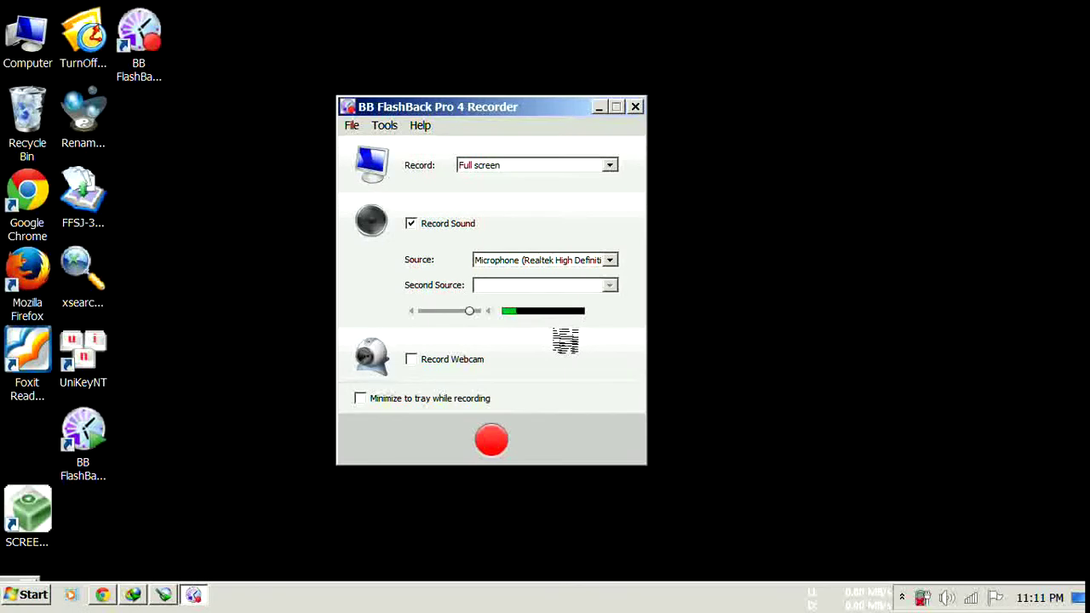
left_click(384, 125)
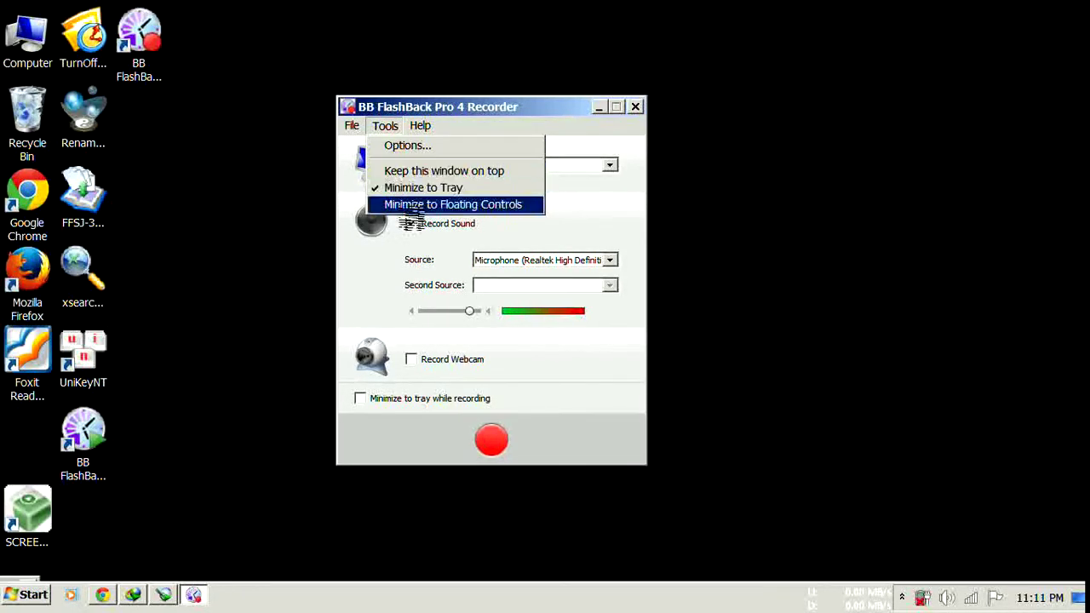
left_click(404, 172)
left_click(385, 126)
left_click(400, 205)
left_click(385, 125)
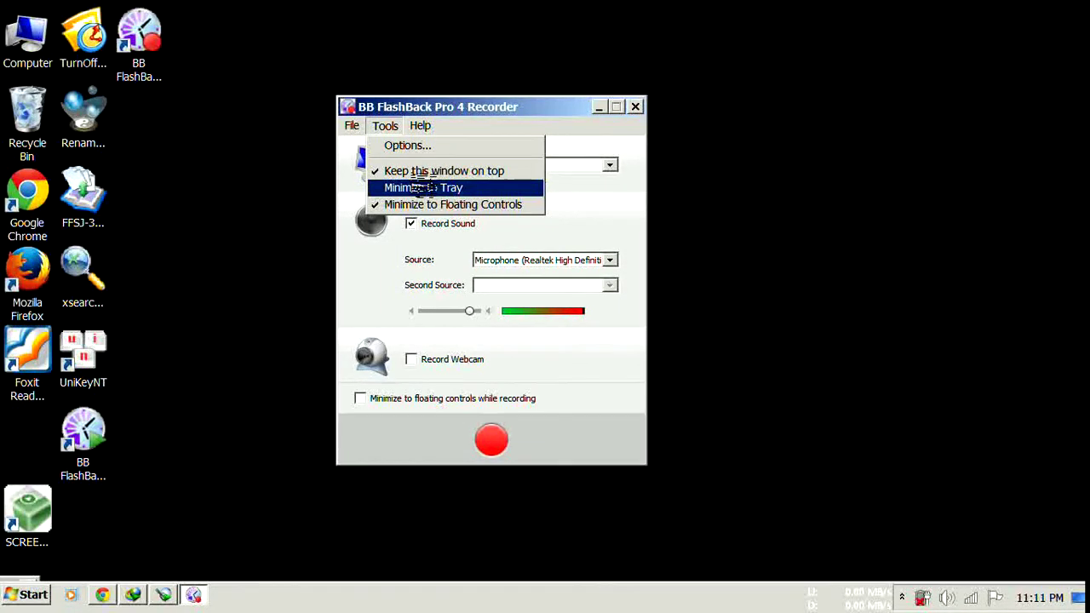
left_click(511, 120)
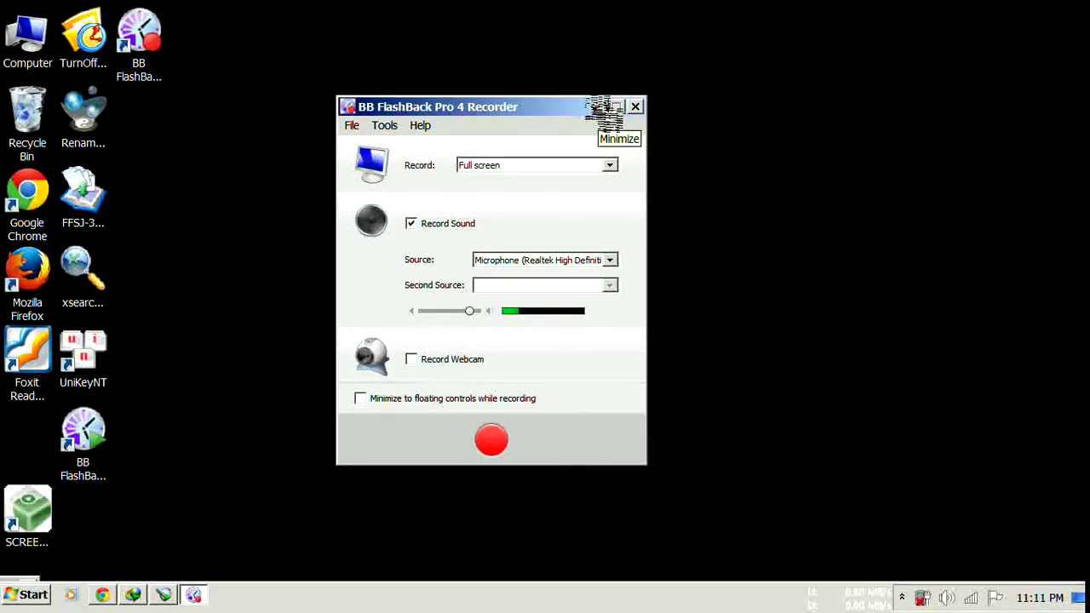
left_click(600, 105)
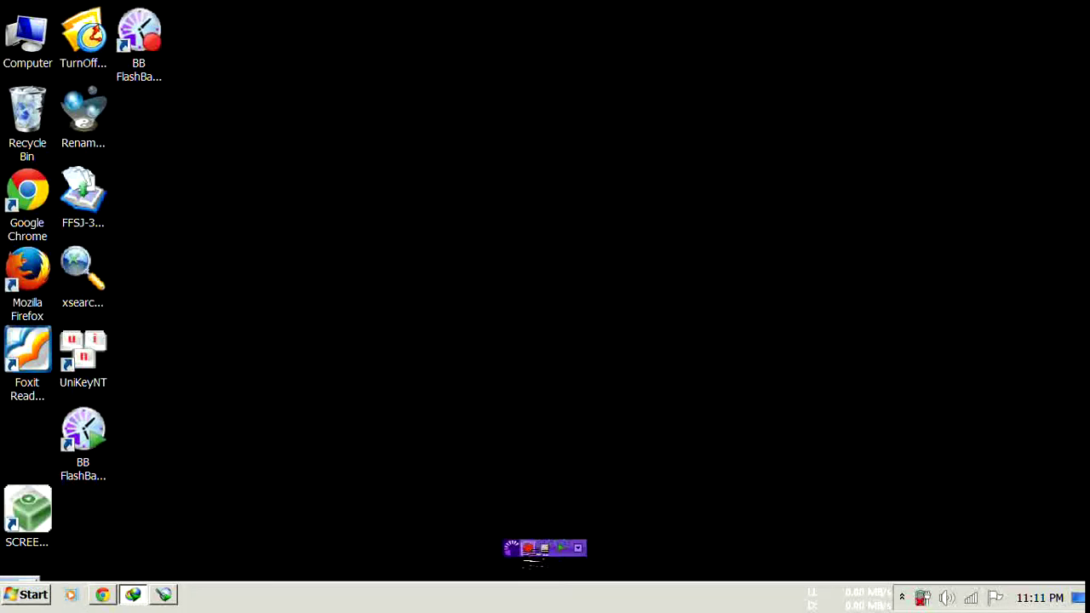
left_click_drag(552, 548, 980, 573)
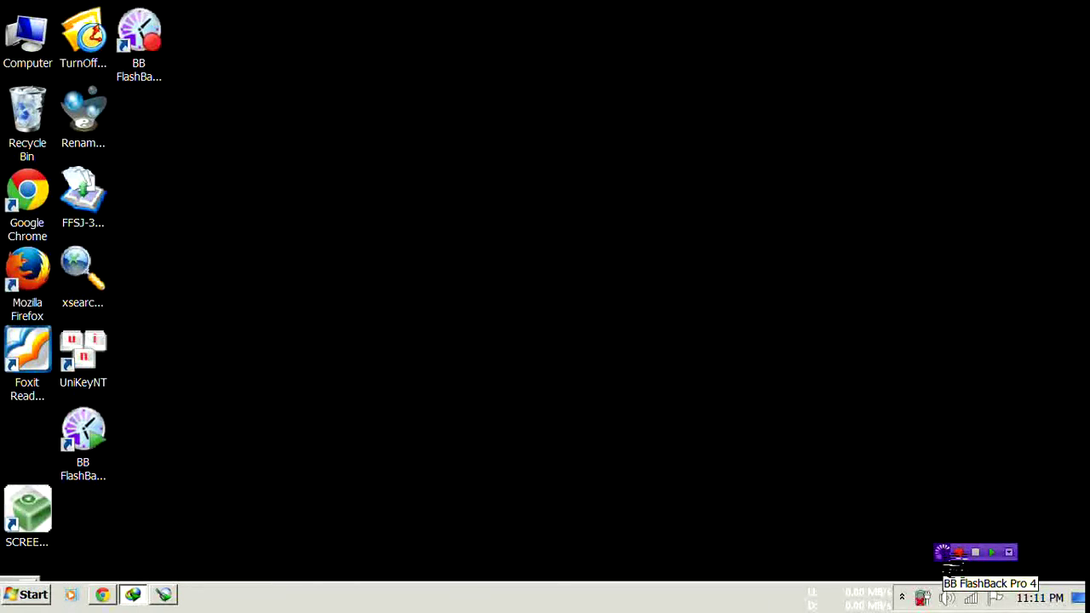
left_click(954, 556)
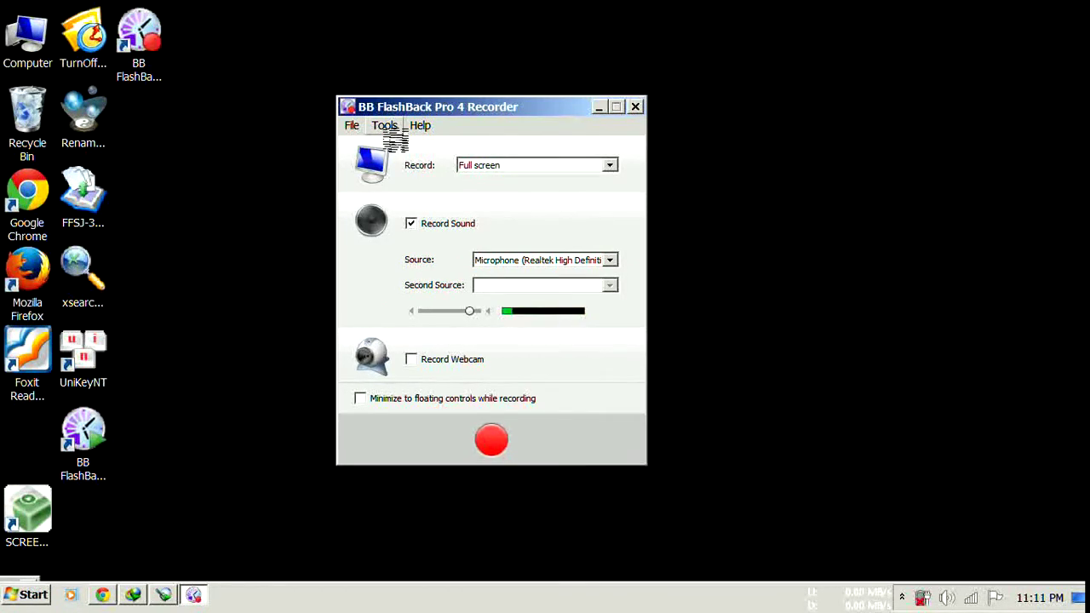
Open the Recorder Options and go to the Record Mode / Performance page.
left_click(387, 128)
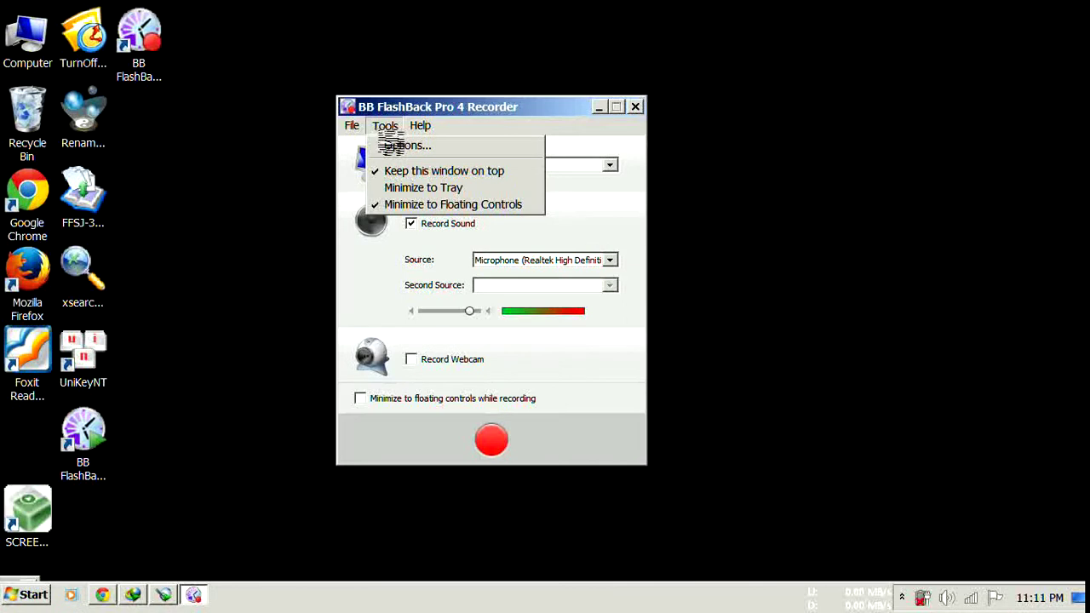
left_click(440, 147)
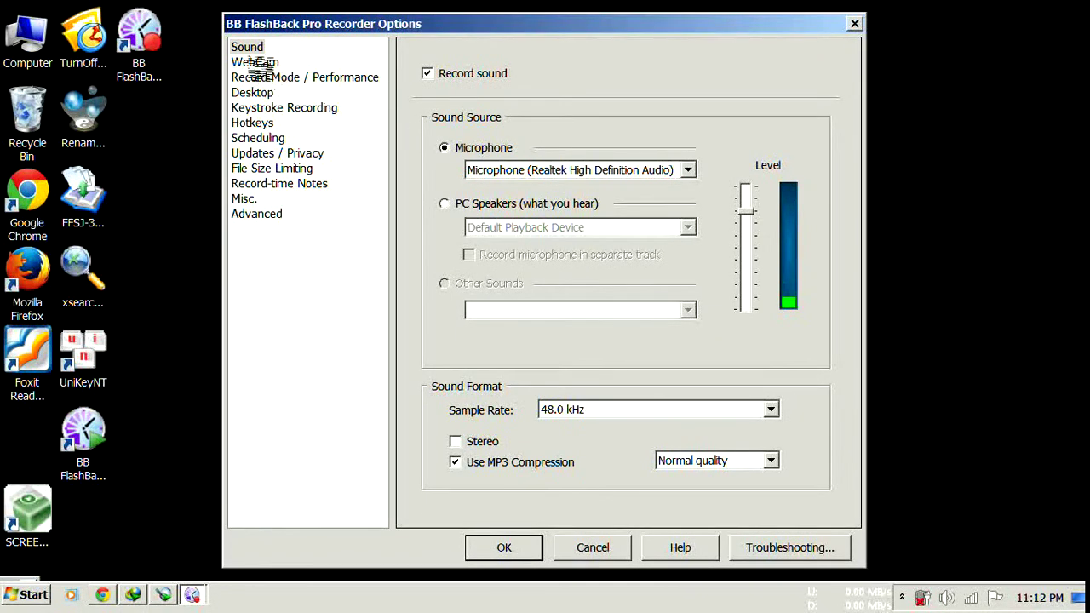
left_click(252, 49)
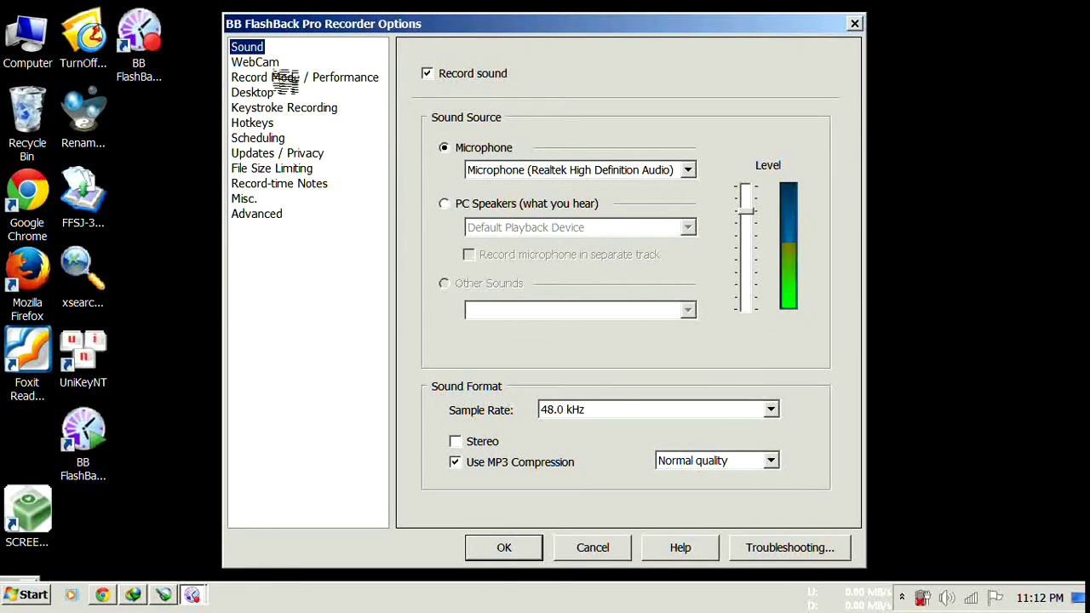
left_click(273, 67)
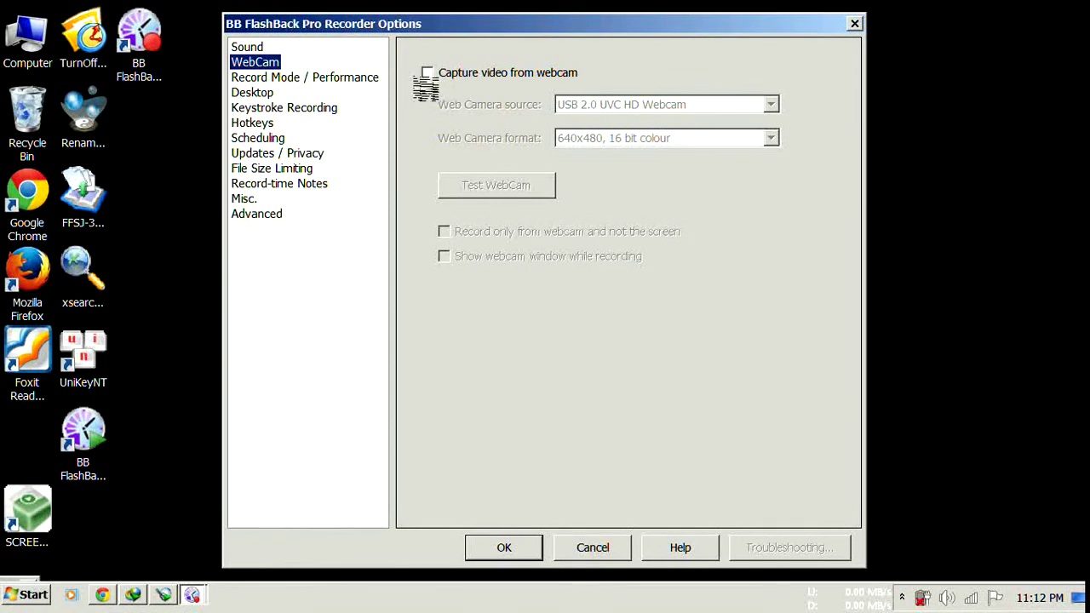
left_click(301, 82)
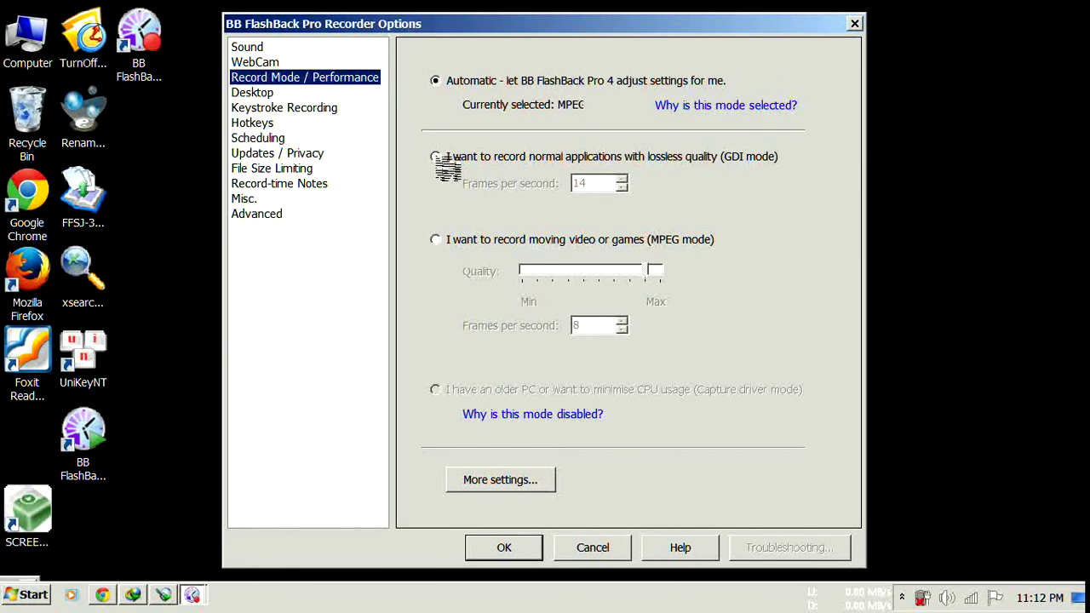
Select lossless GDI mode at 6 frames per second, then view the Desktop settings.
left_click(436, 156)
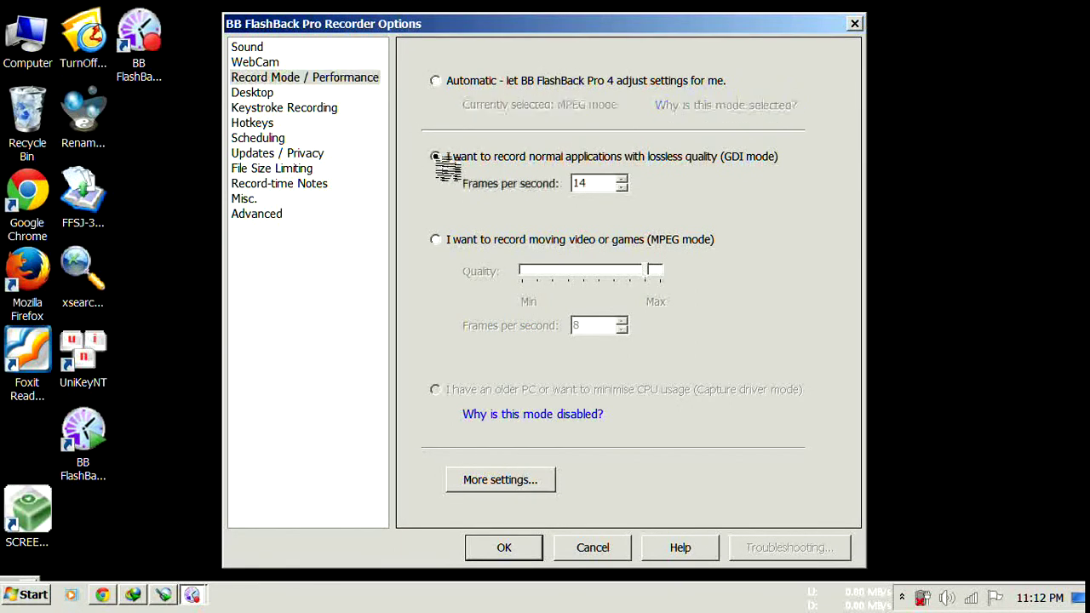
double_click(600, 189)
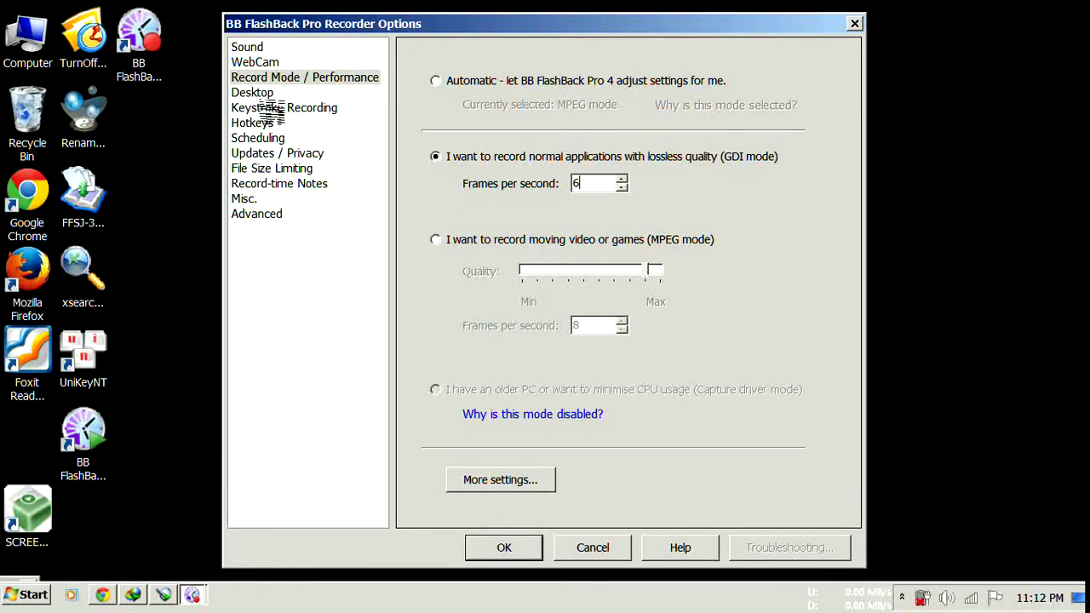
left_click(260, 93)
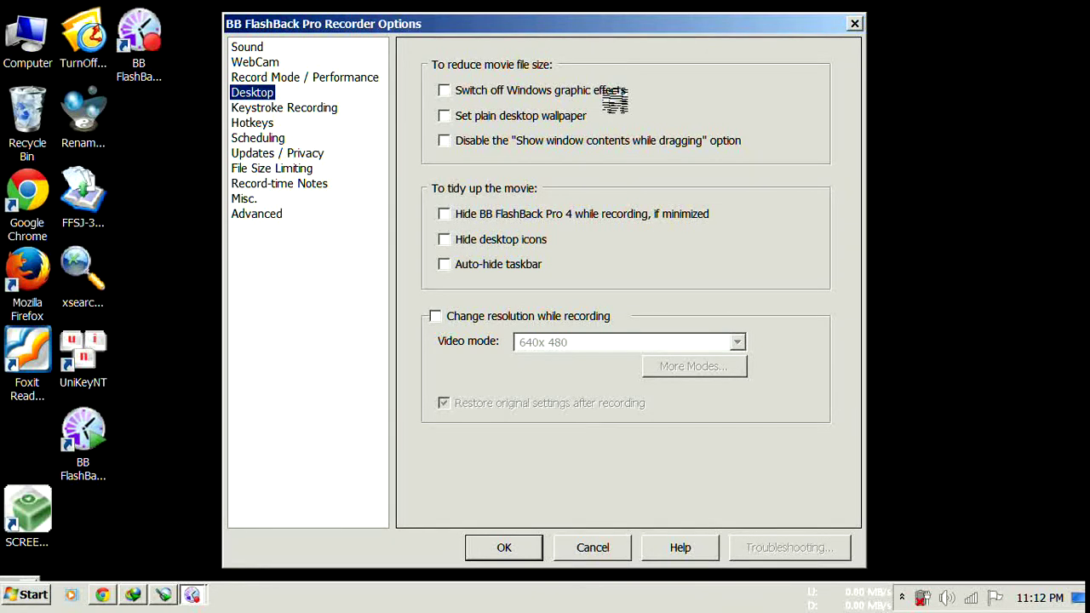
Disable Windows graphic effects, desktop wallpaper and window contents while dragging during recording.
left_click(443, 90)
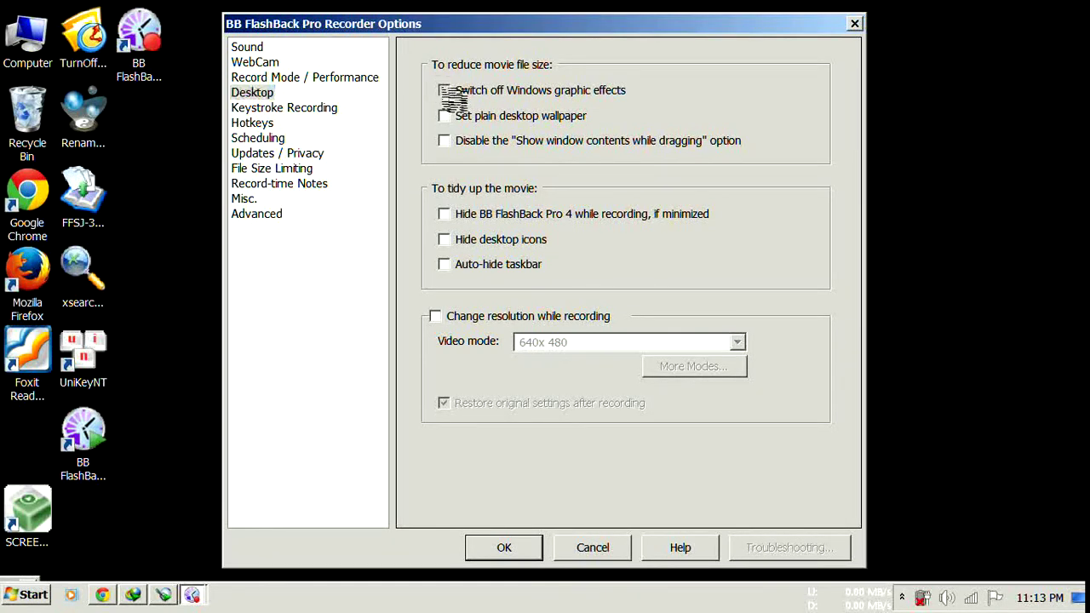
left_click(444, 116)
left_click(443, 141)
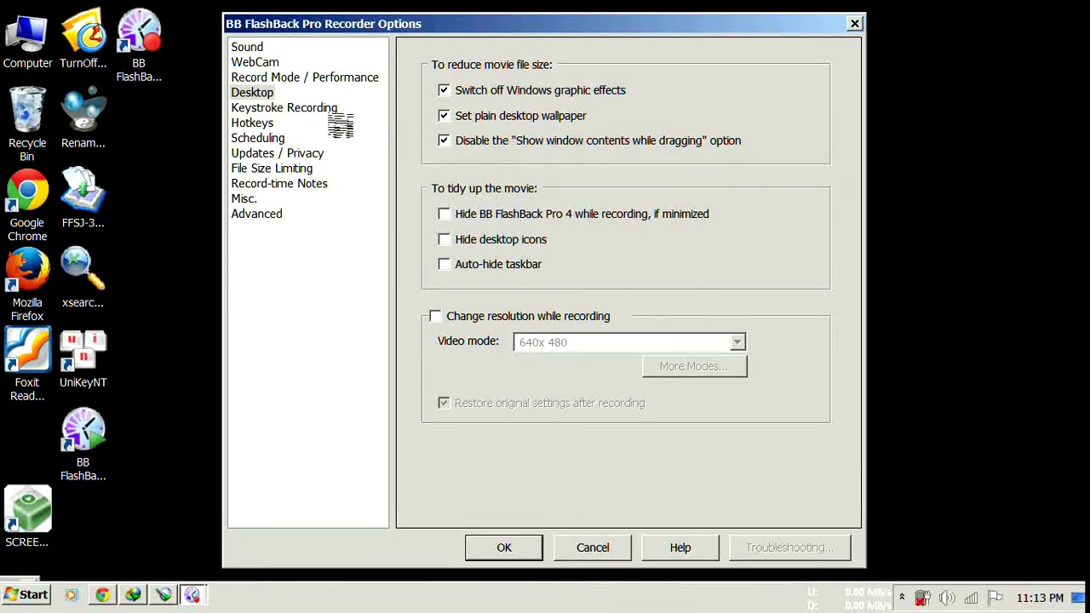
Set Ctrl+Shift+A as the Record hotkey and Ctrl+Shift+Q as the Pause recording hotkey.
left_click(290, 109)
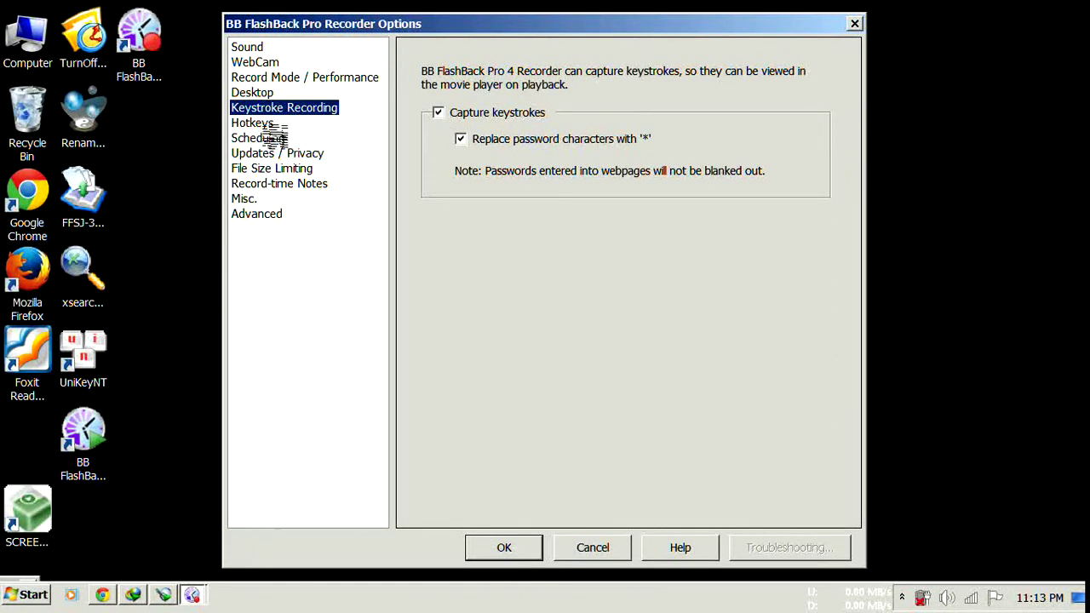
left_click(262, 126)
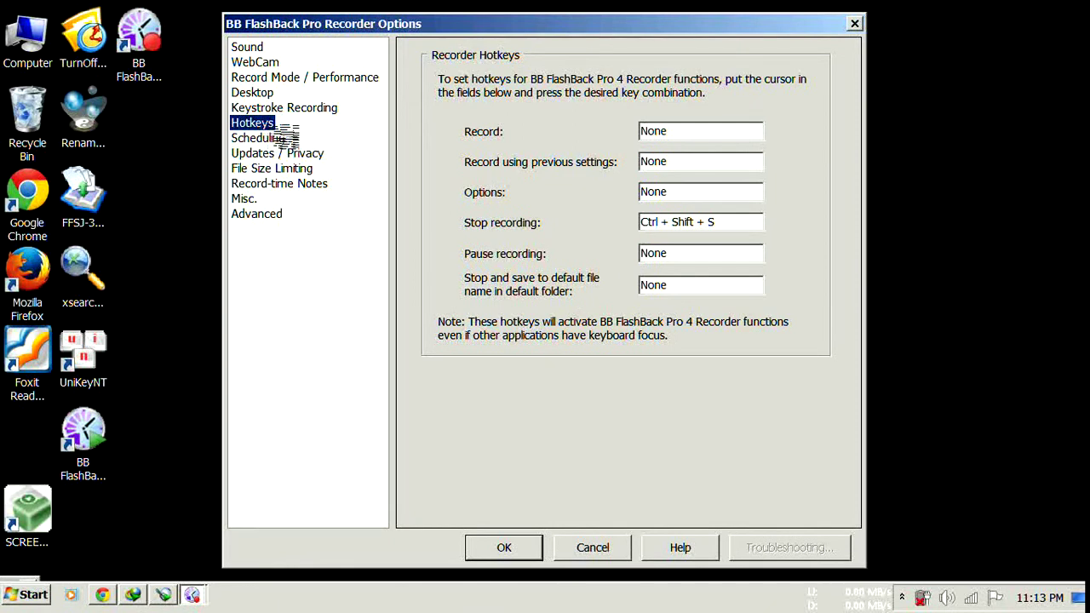
left_click(705, 135)
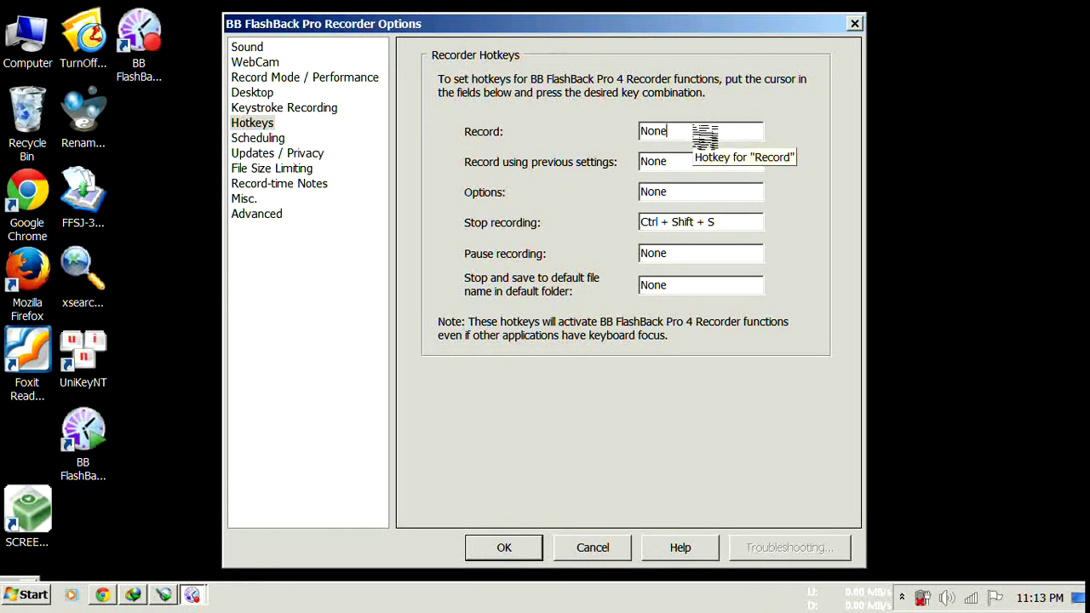
key("ctrl")
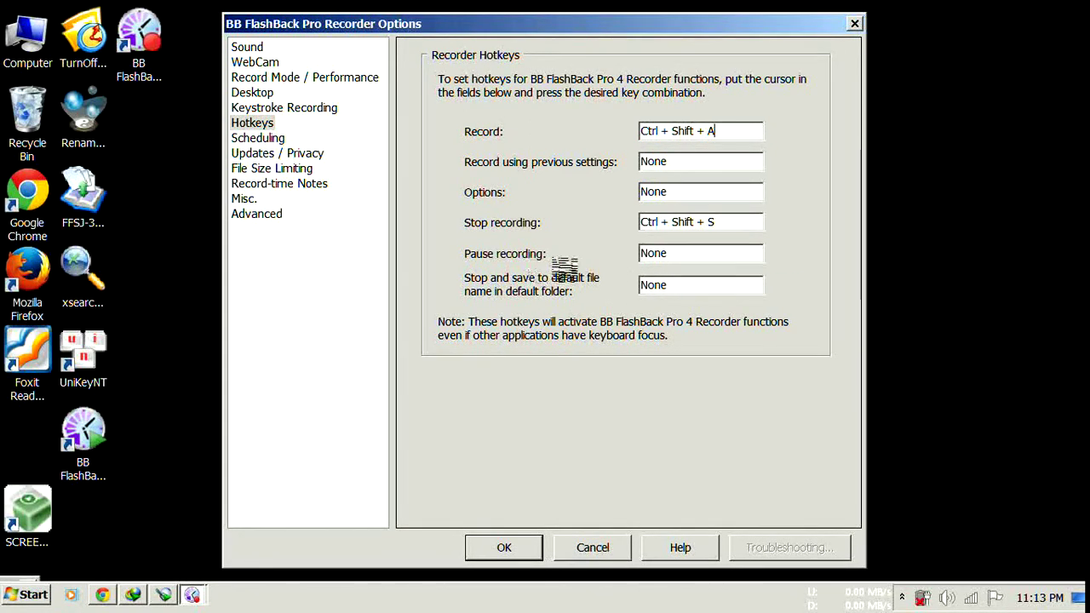
left_click(696, 260)
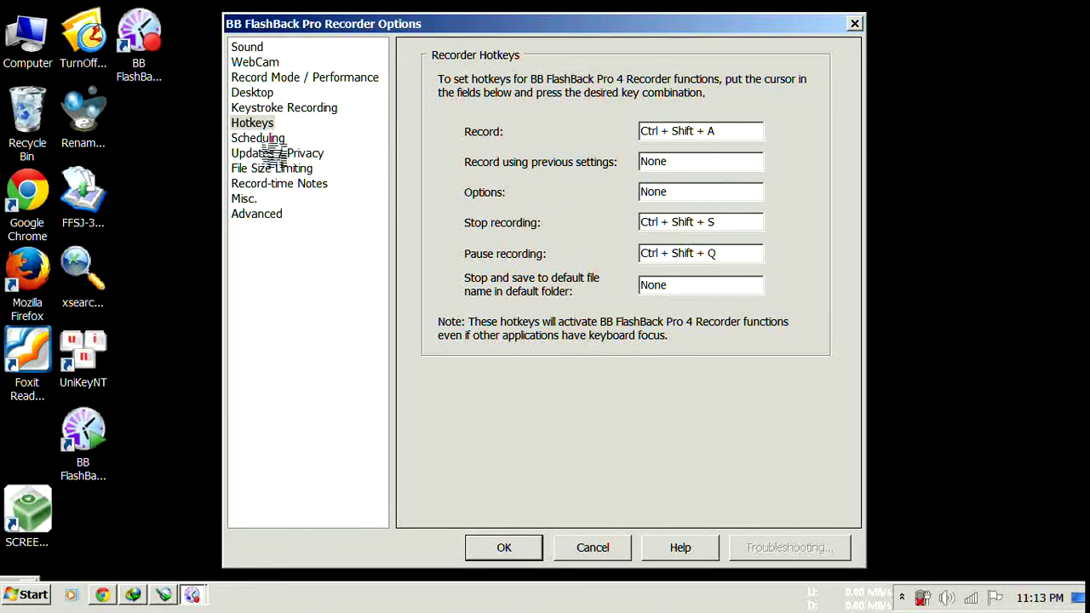
left_click(256, 138)
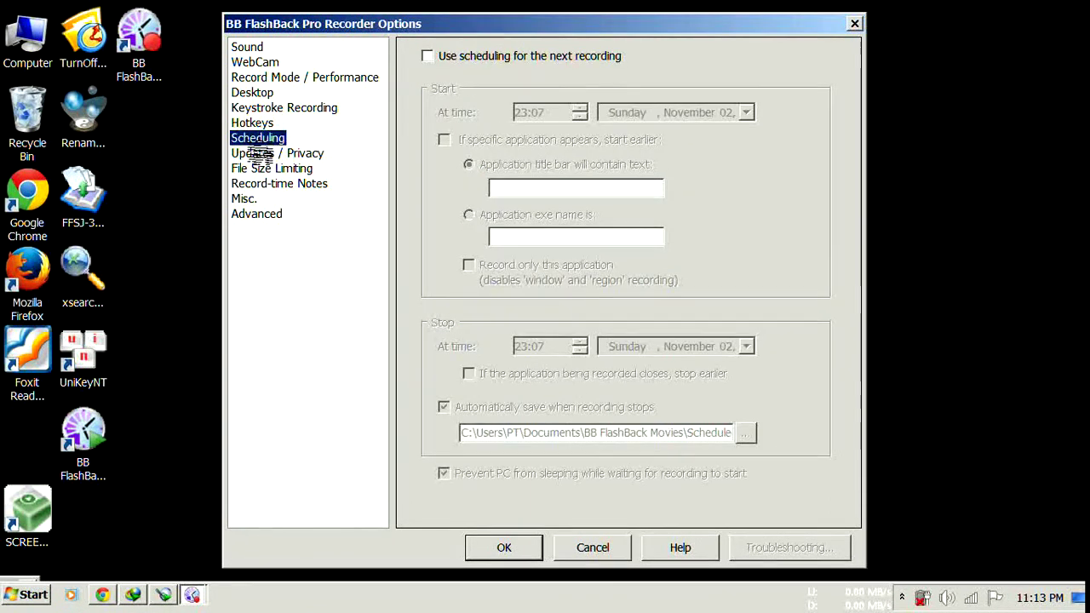
Turn off daily automatic update checks and the startup welcome form.
left_click(254, 155)
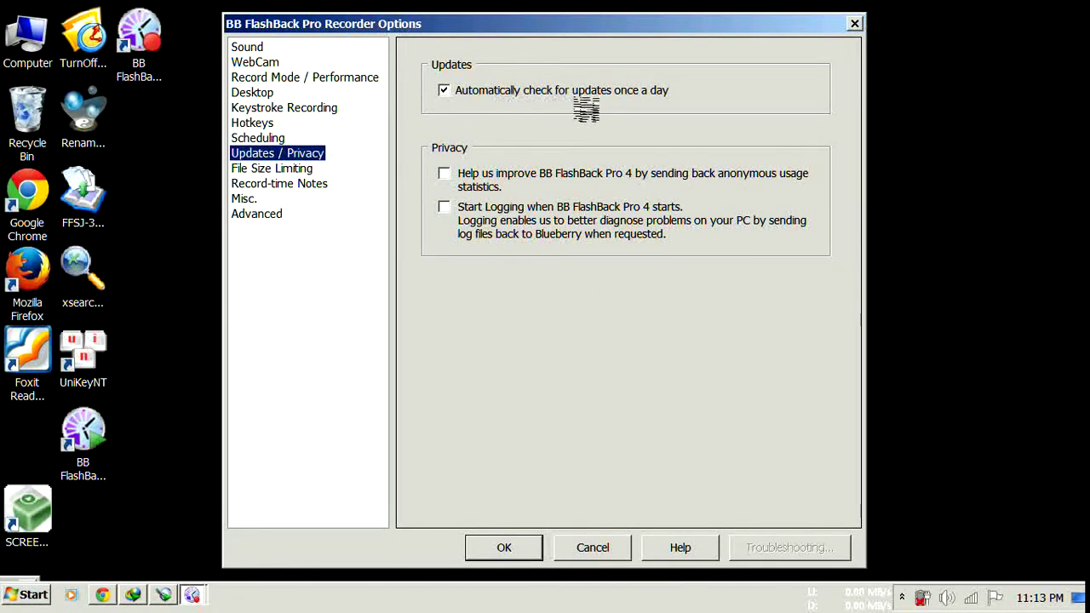
left_click(444, 90)
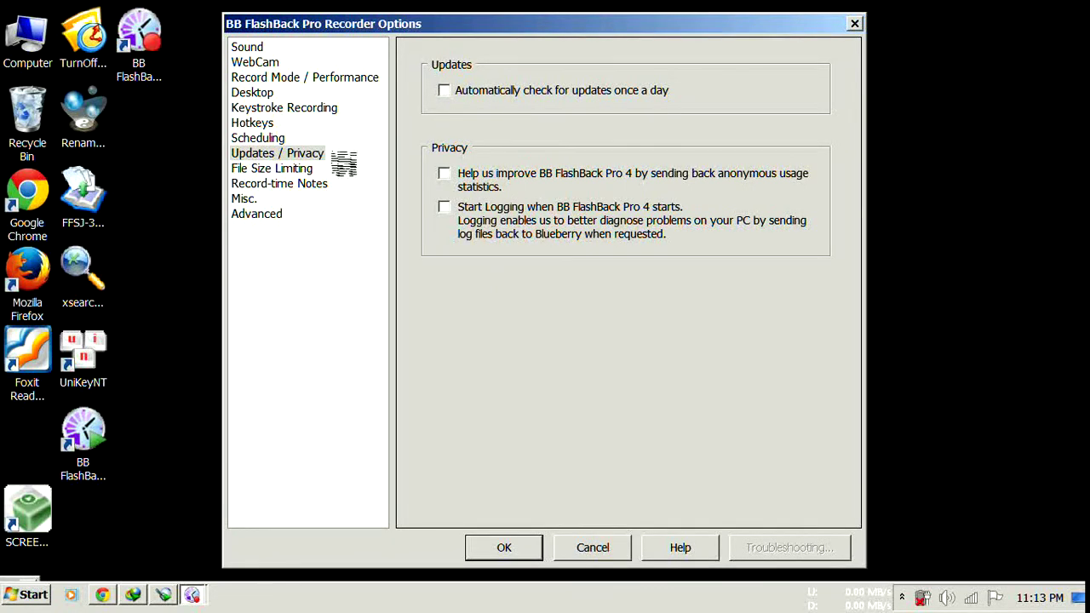
left_click(274, 171)
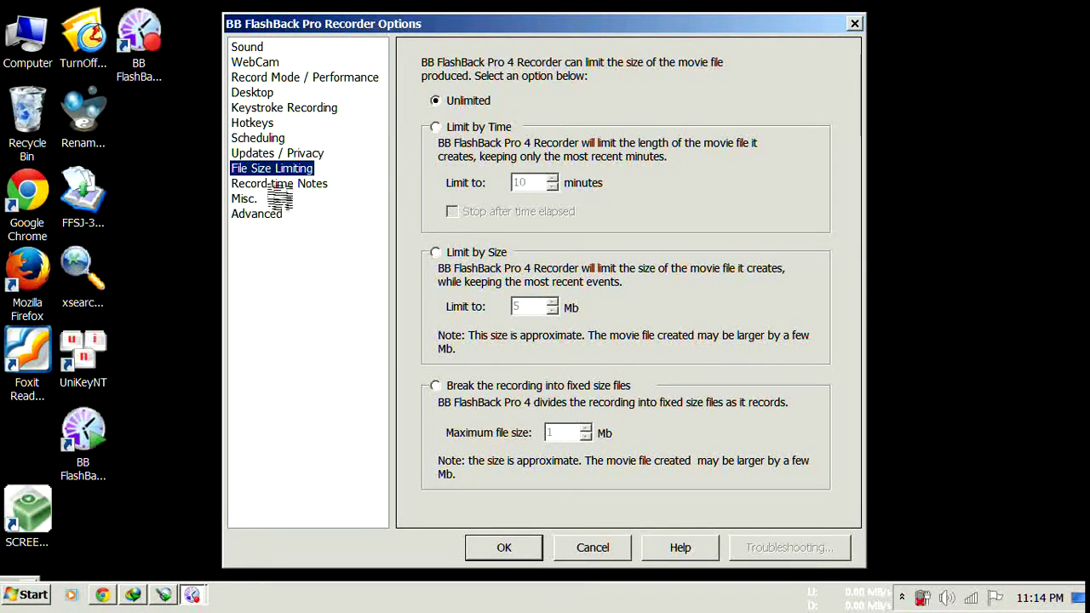
left_click(279, 184)
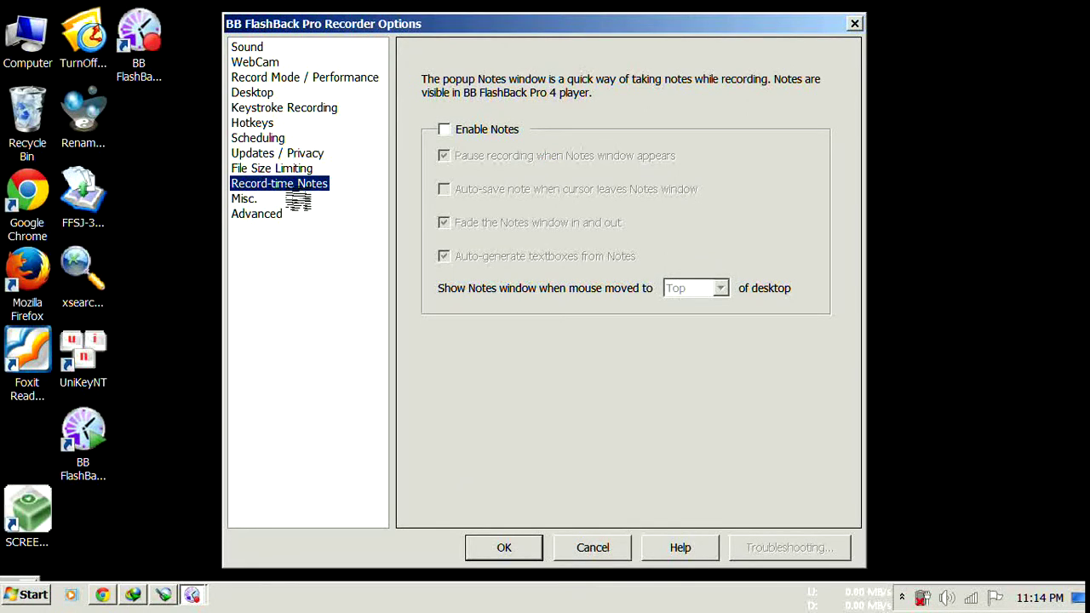
left_click(252, 200)
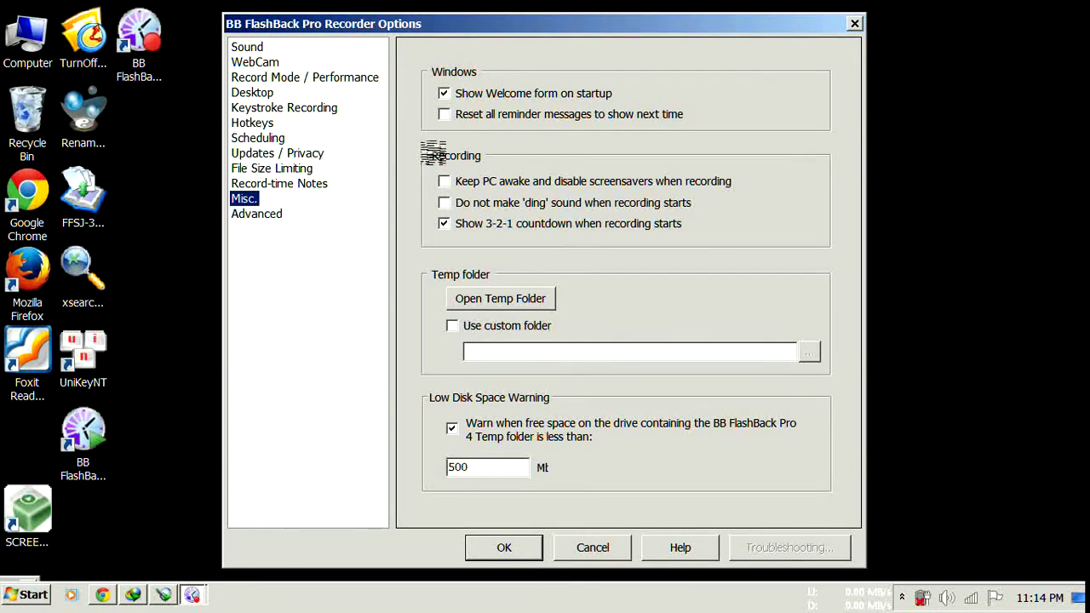
left_click(444, 95)
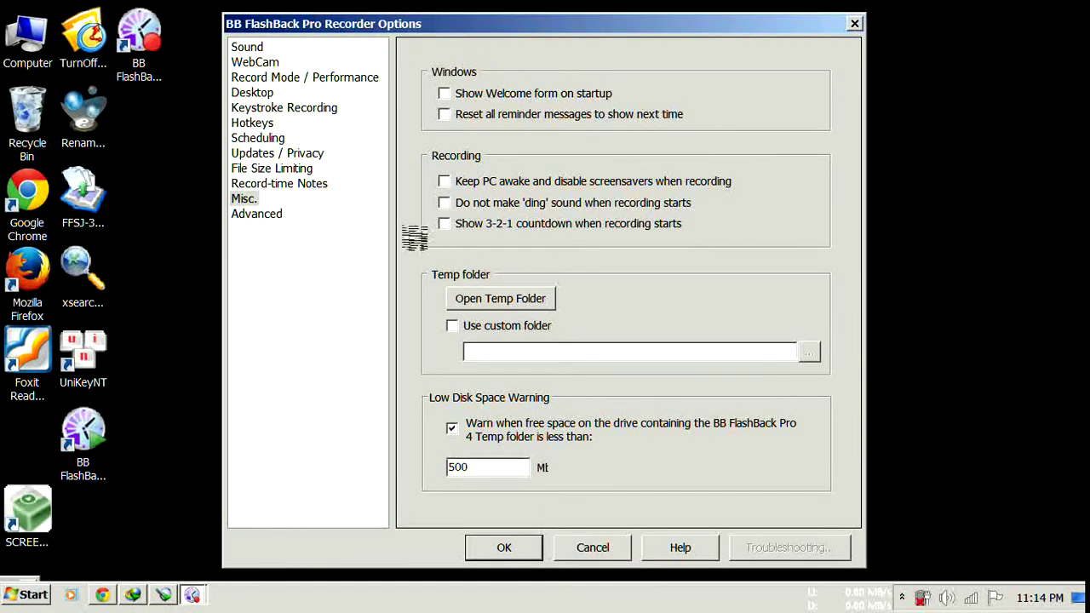
Set Advanced seek time to slower seek for smaller files and apply the options.
left_click(257, 214)
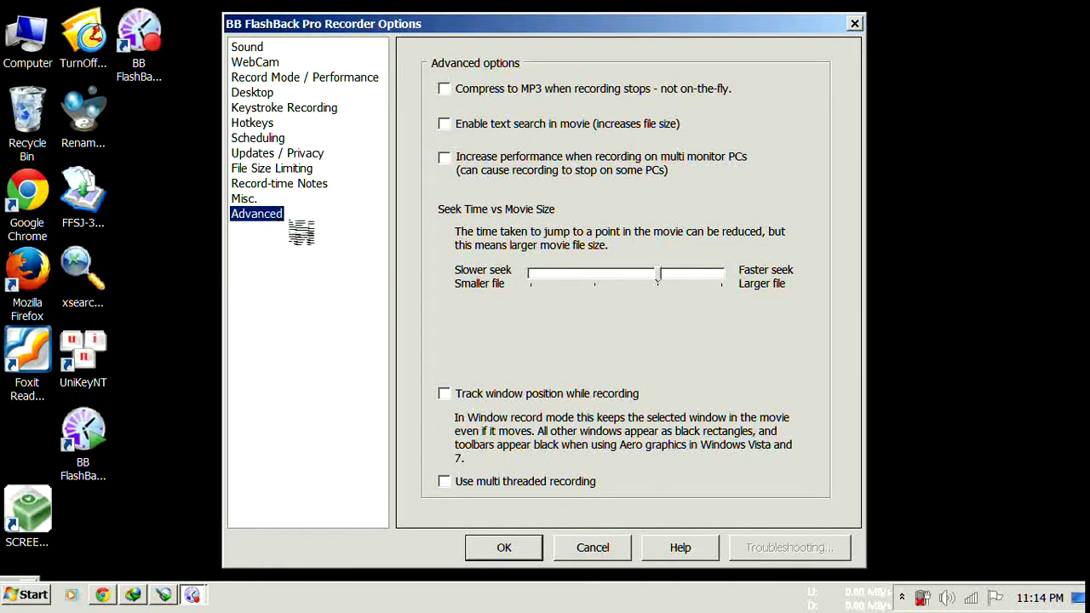
left_click_drag(611, 286, 523, 296)
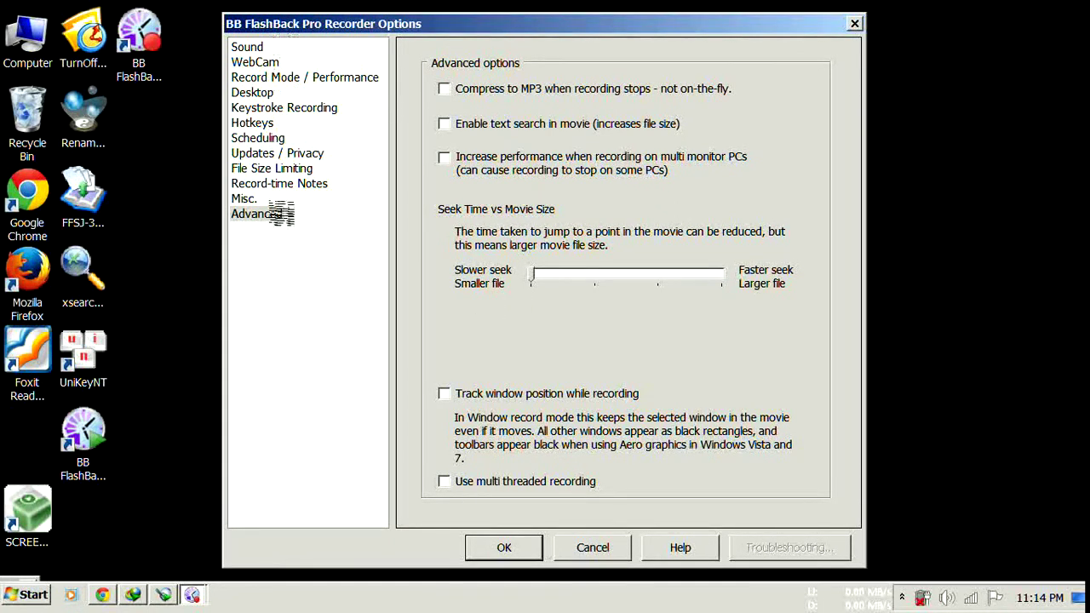
left_click(518, 549)
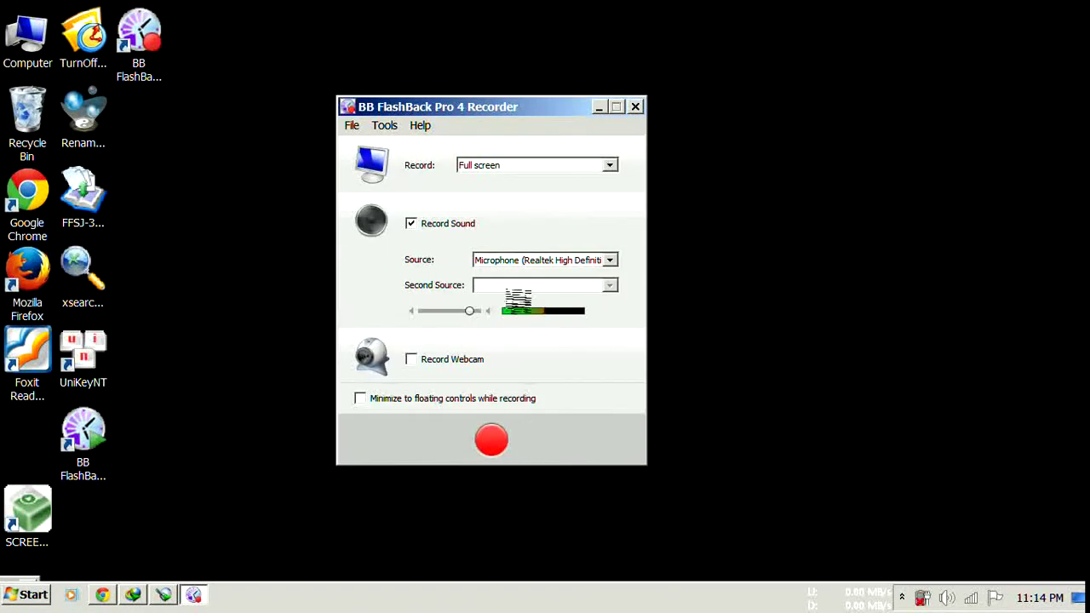
Minimize the Recorder to its floating toolbar and start a full-screen recording.
left_click_drag(556, 107, 706, 45)
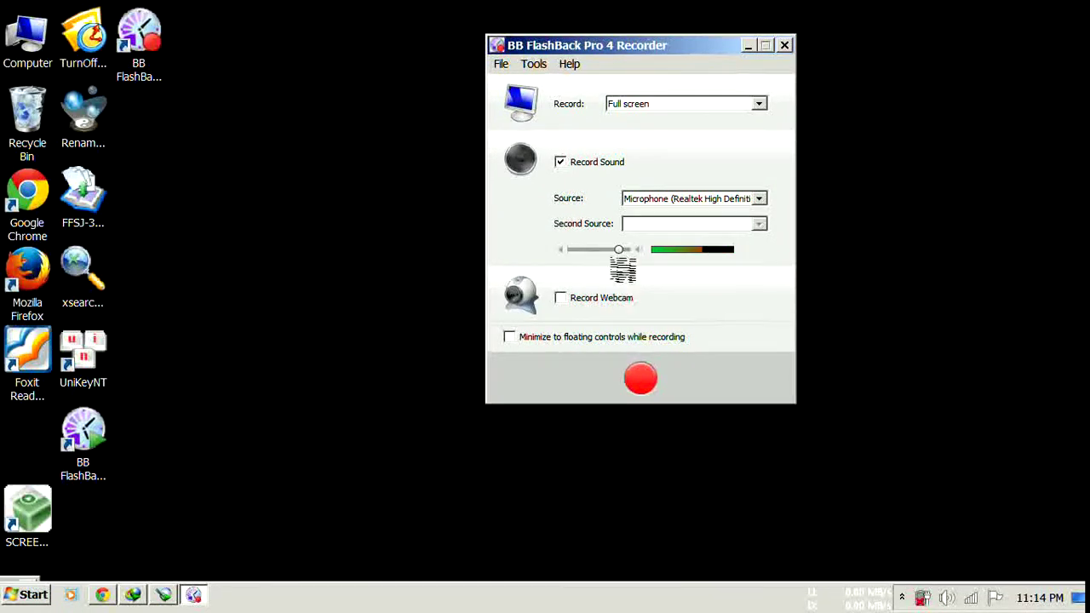
left_click(541, 64)
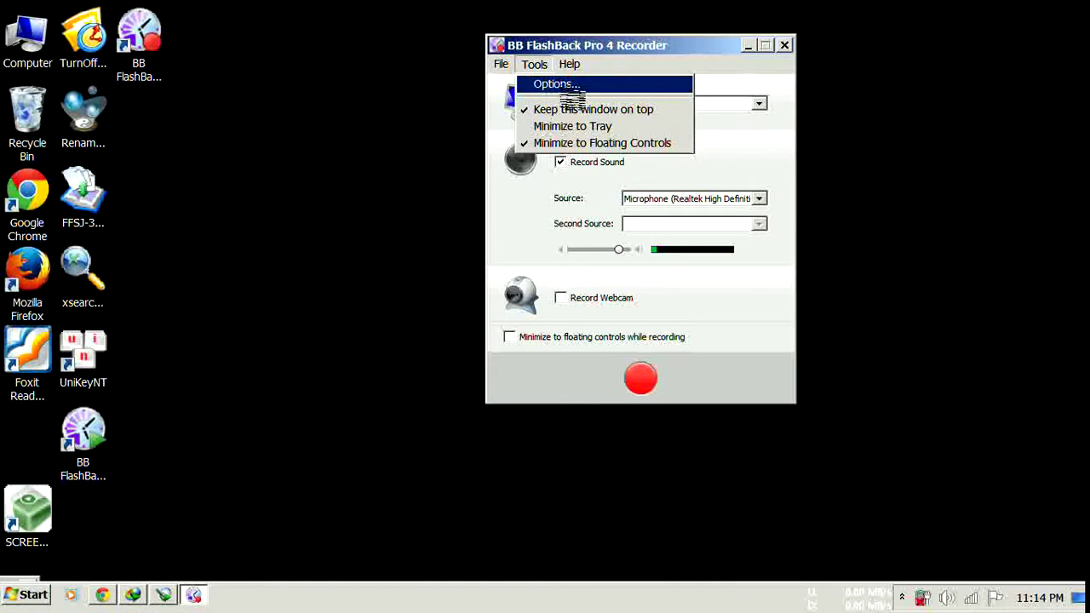
left_click(575, 63)
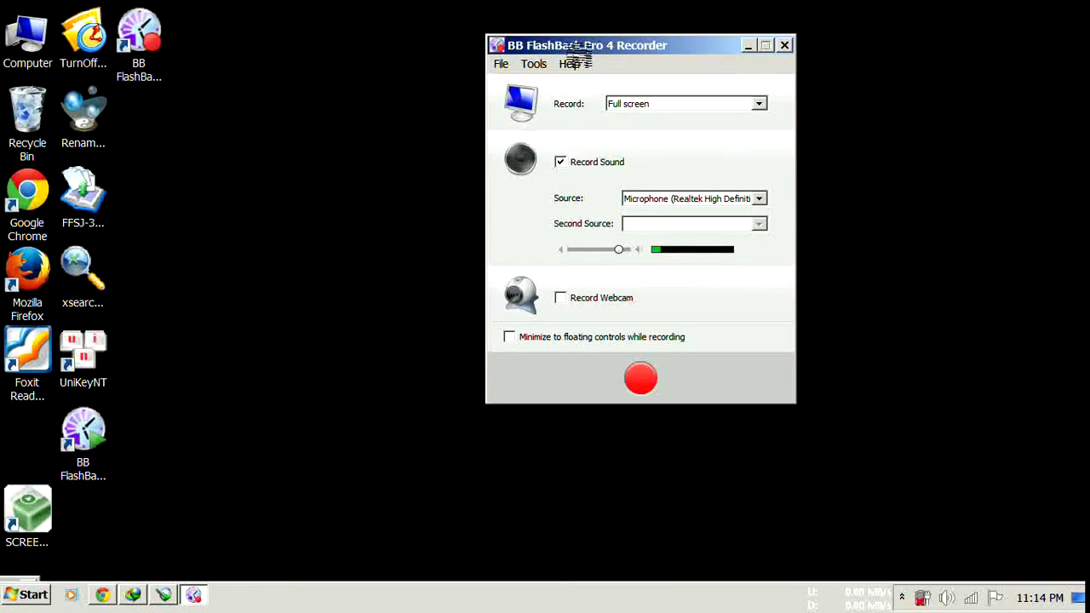
left_click(753, 46)
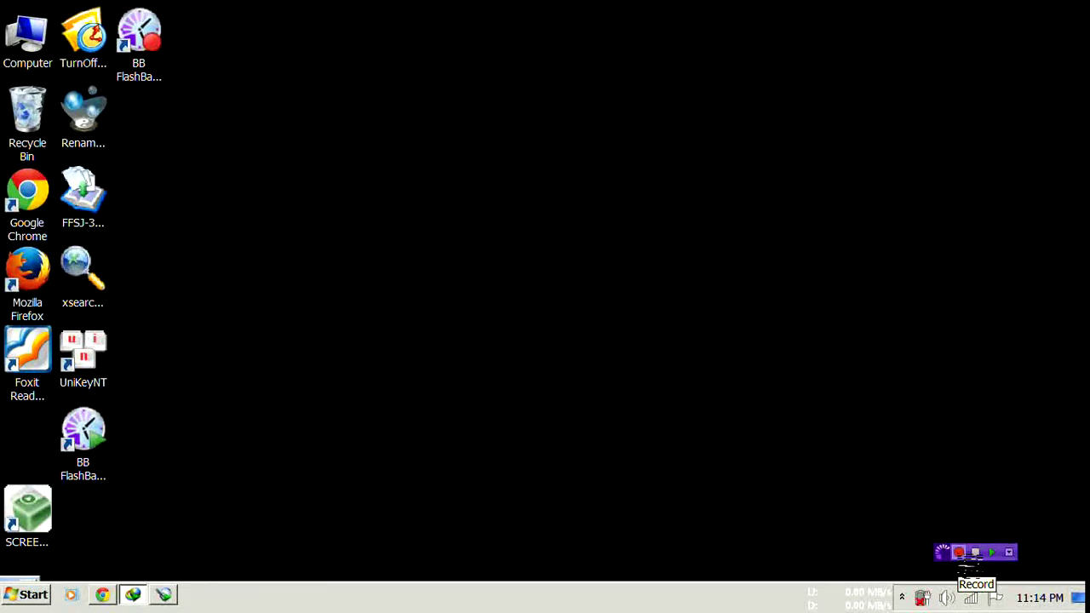
left_click(959, 553)
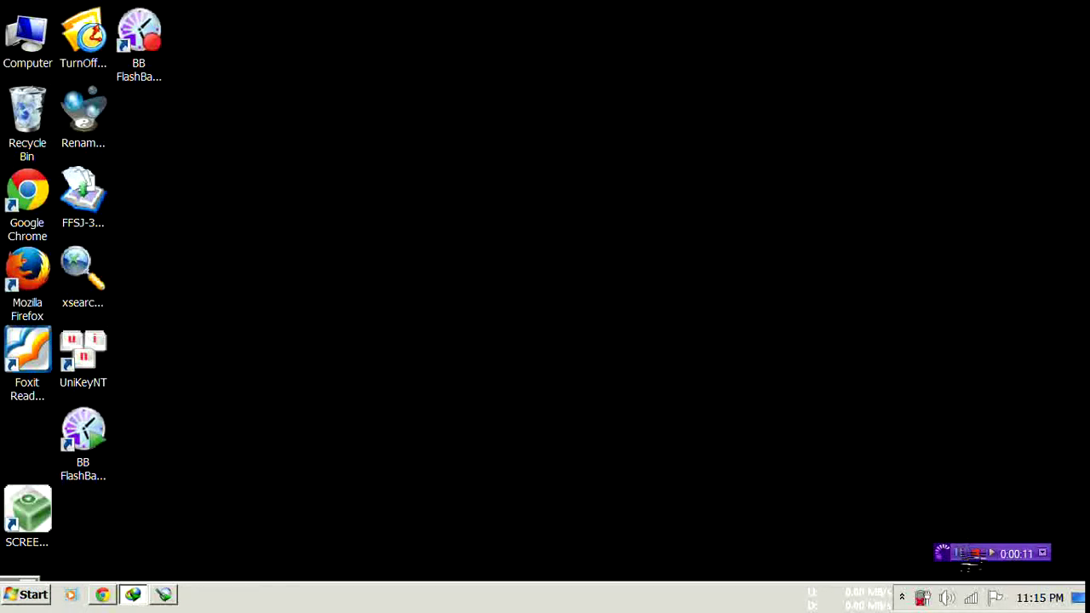
Pause the recording, resume it, then stop it to reach the save-or-discard prompt.
left_click(959, 554)
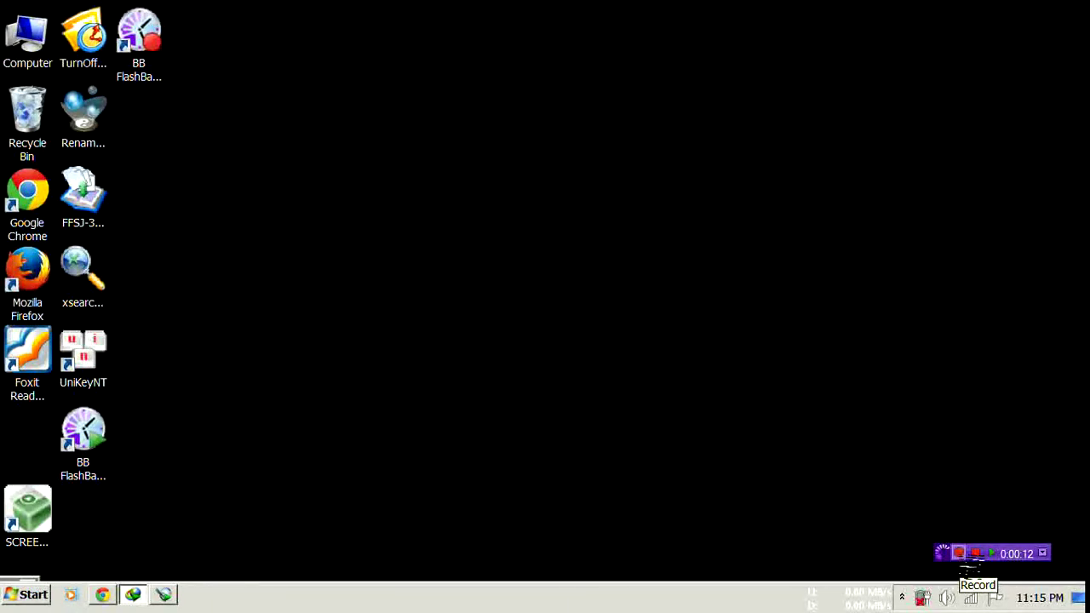
left_click(961, 555)
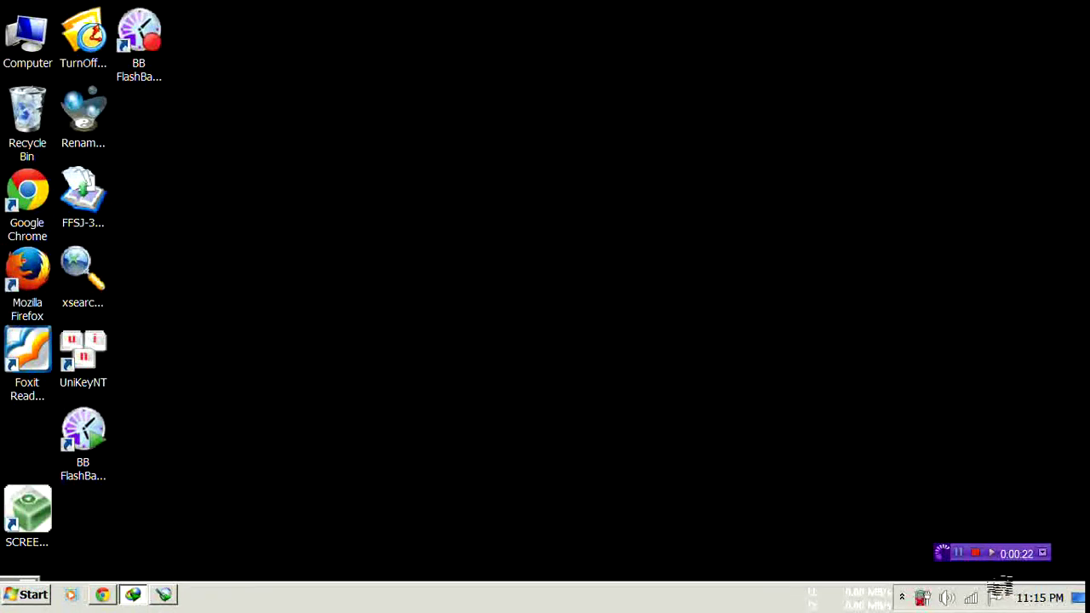
left_click(975, 555)
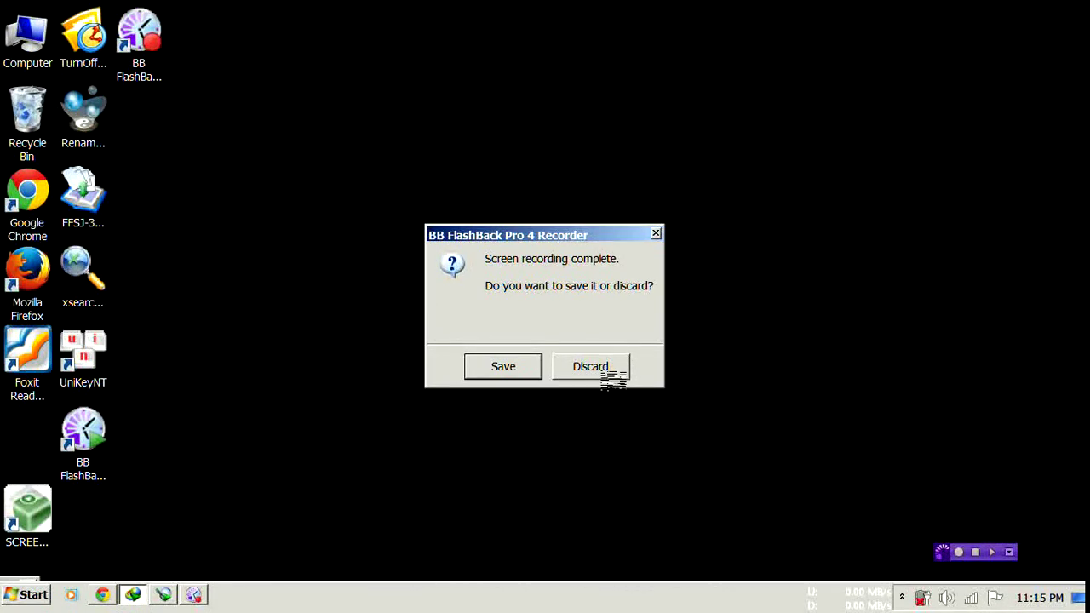
Choose to save the recording and browse to the xoa folder on DATA (D:).
left_click(530, 374)
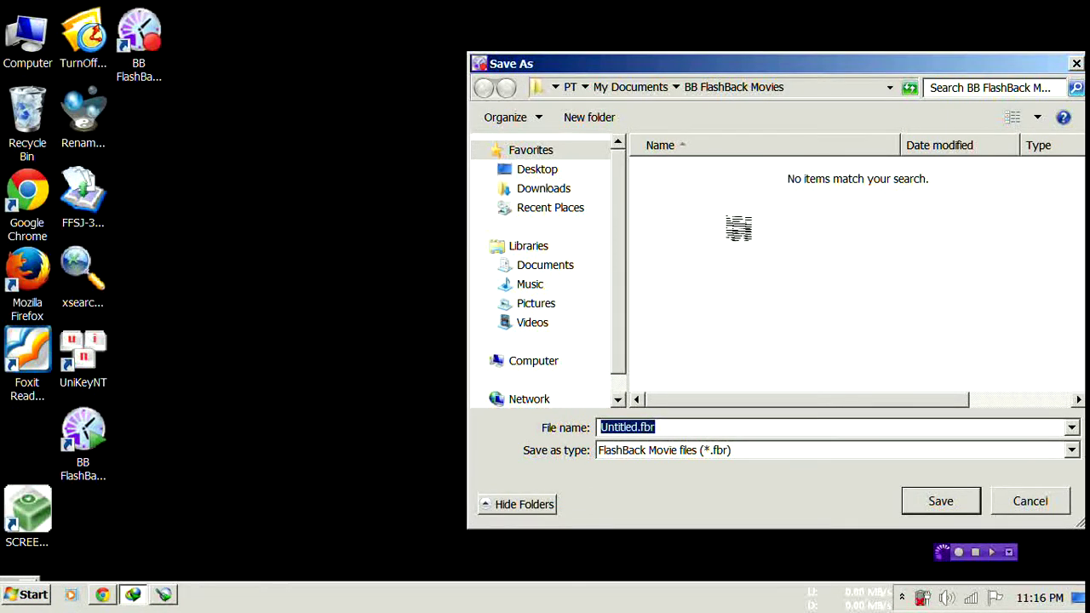
left_click_drag(761, 68, 661, 49)
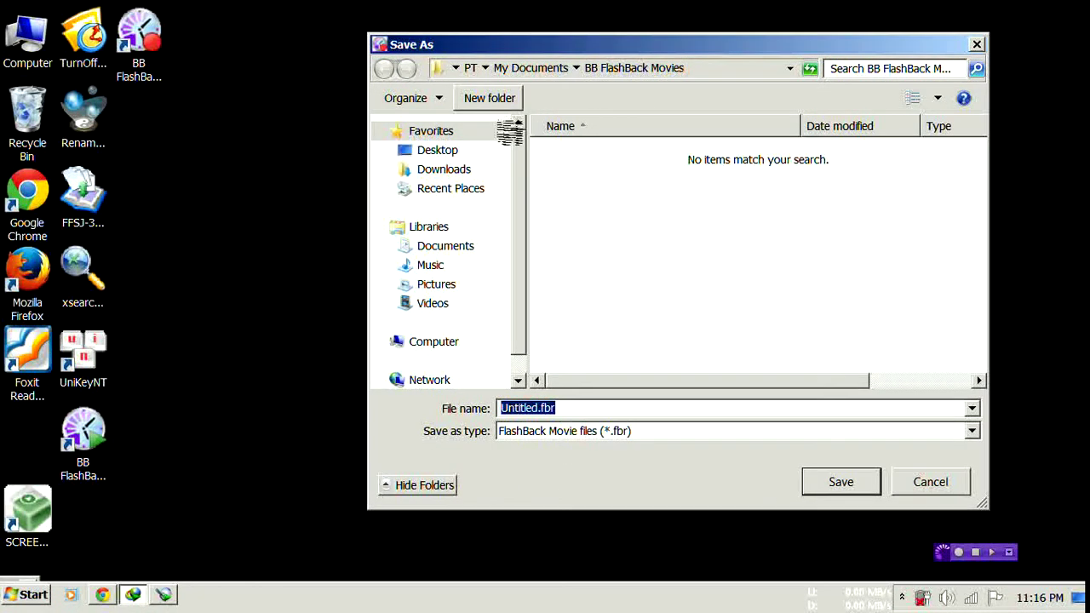
left_click(441, 151)
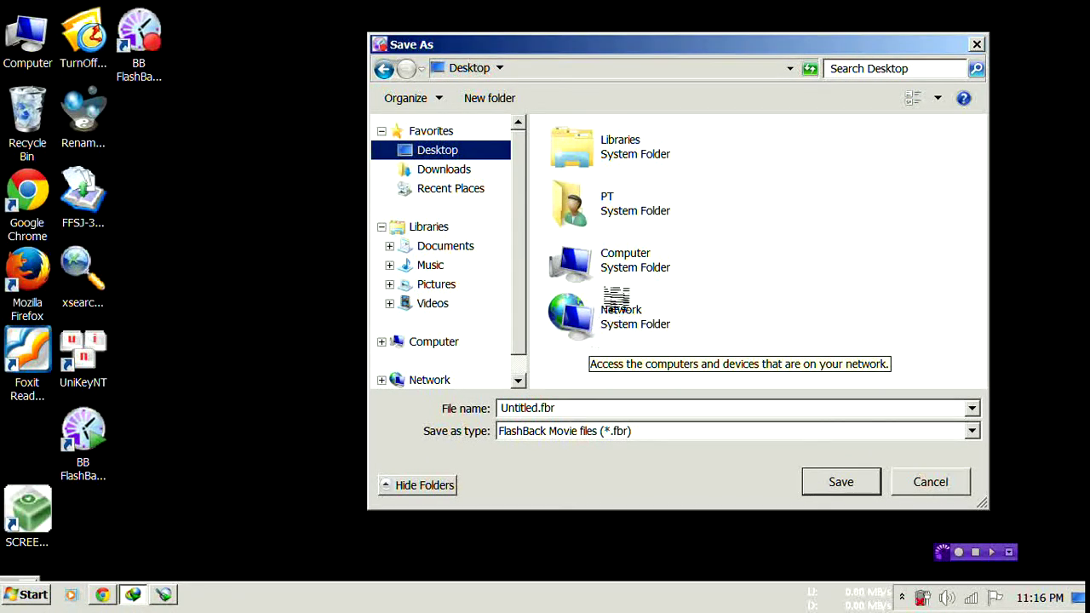
double_click(635, 269)
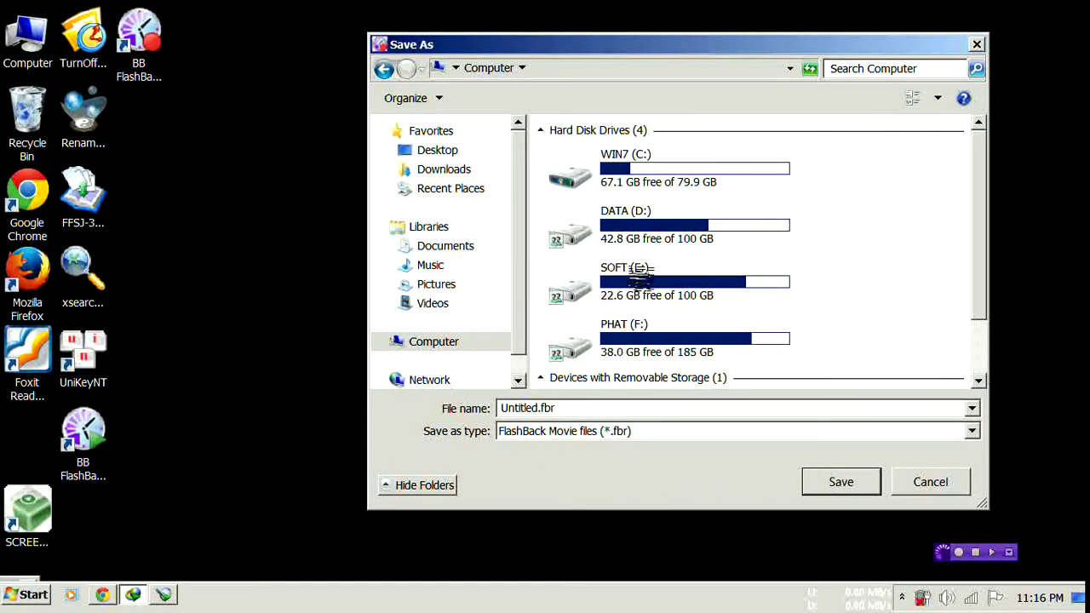
double_click(656, 240)
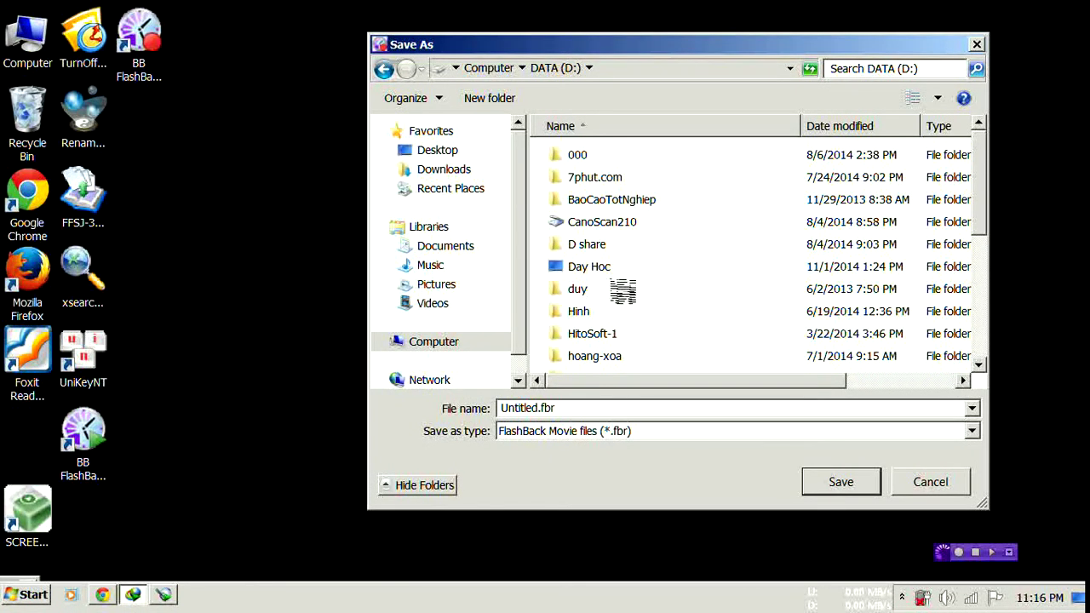
scroll(623, 279, "down", 2)
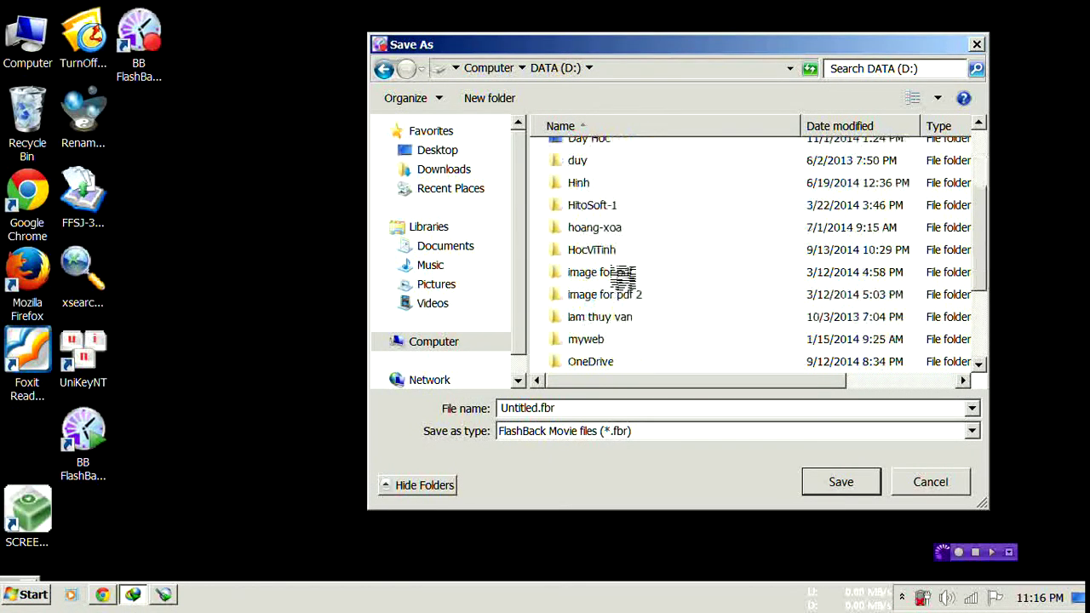
scroll(622, 279, "down", 2)
double_click(586, 362)
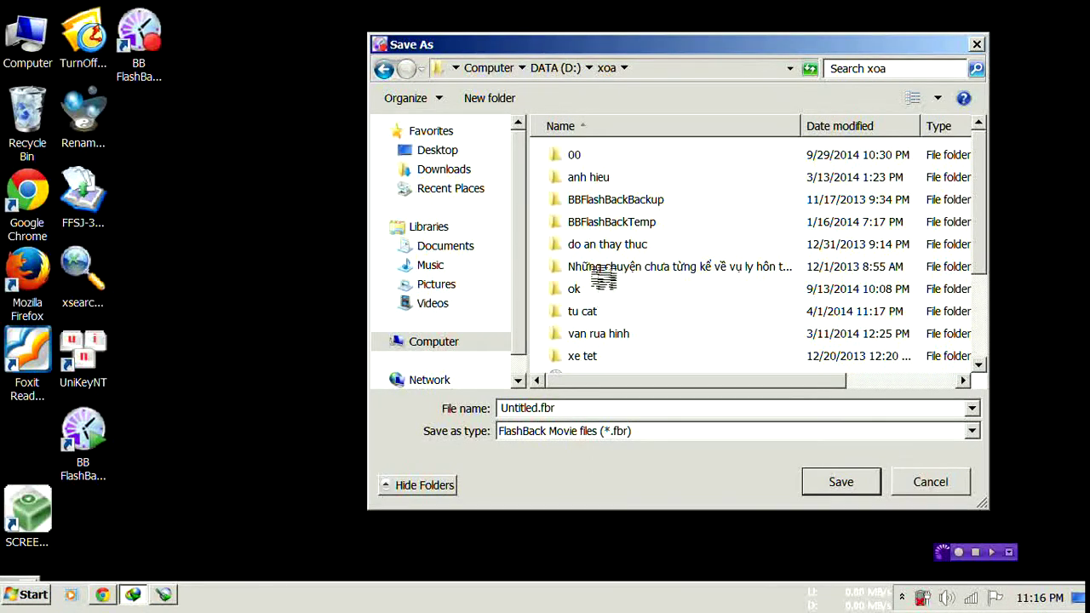
Replace Untitled with vidu1 in the file name and save it as vidu1.fbr.
left_click(582, 155)
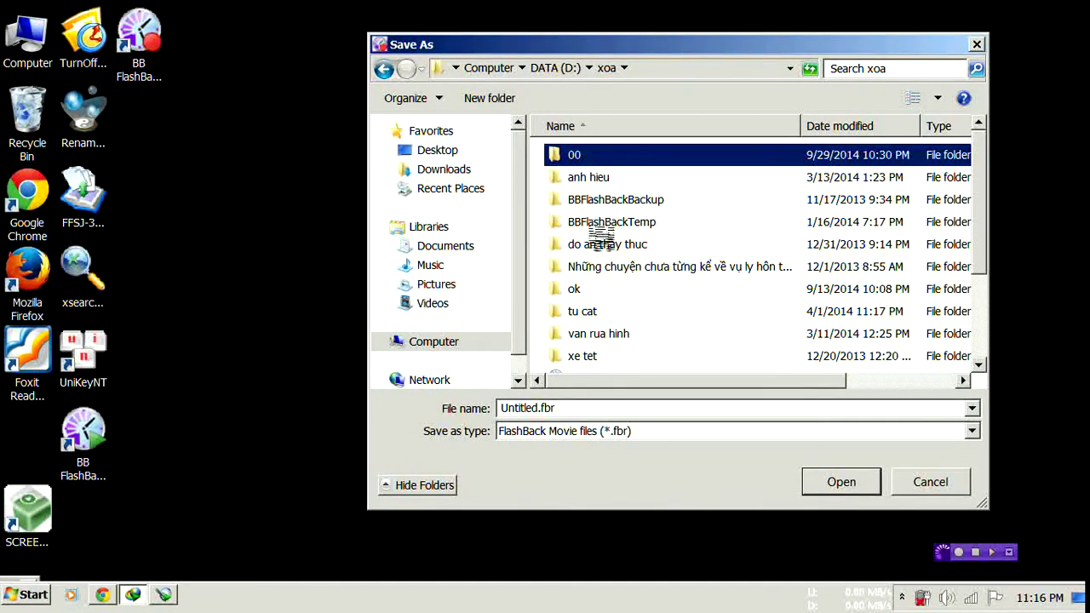
scroll(626, 313, "down", 2)
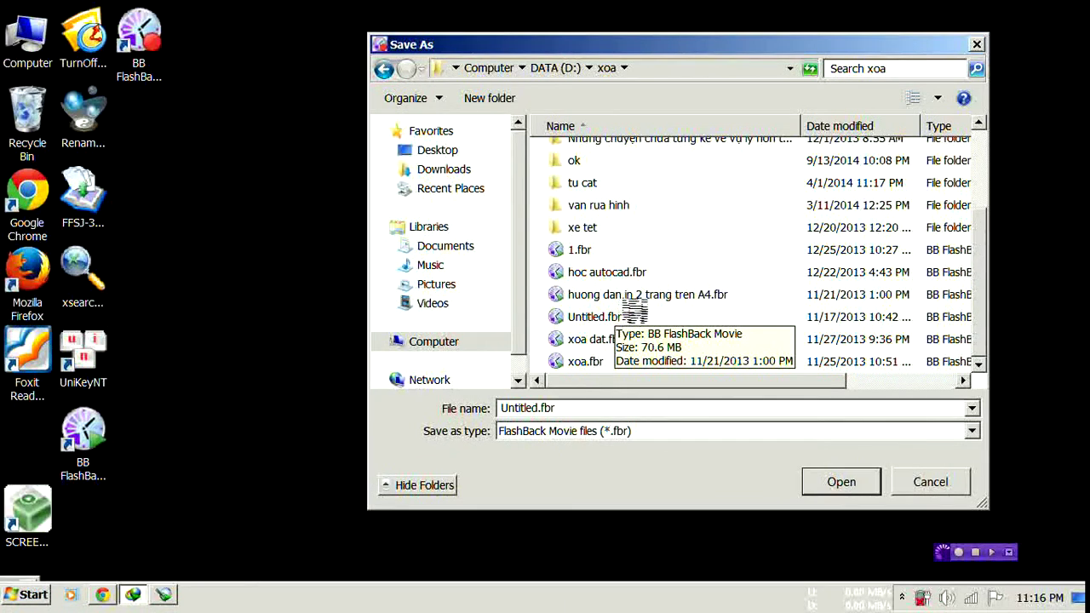
left_click(554, 418)
left_click(534, 413)
double_click(528, 409)
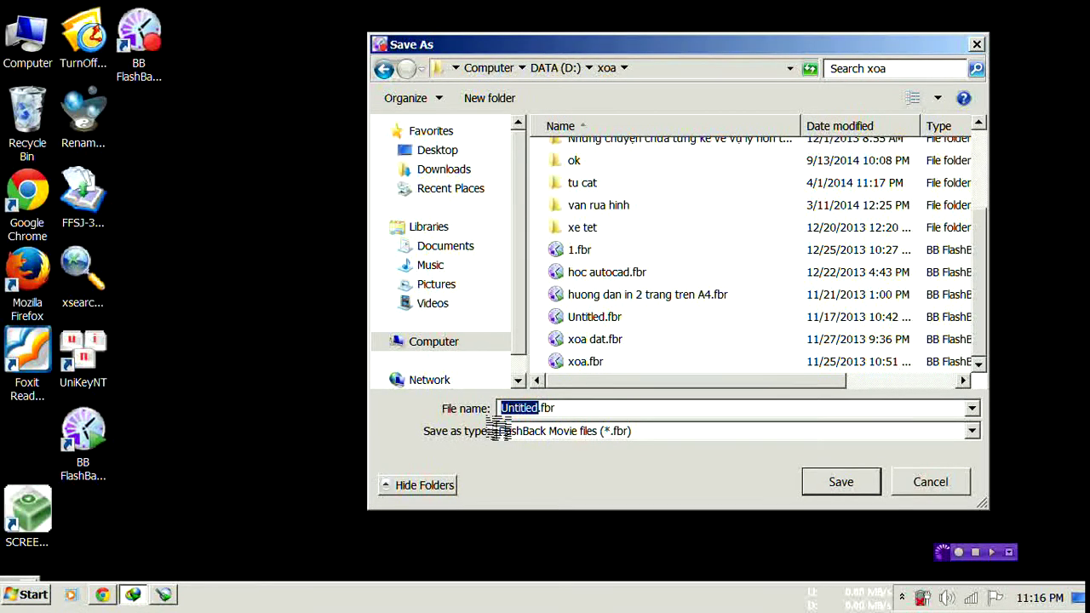
type("xo")
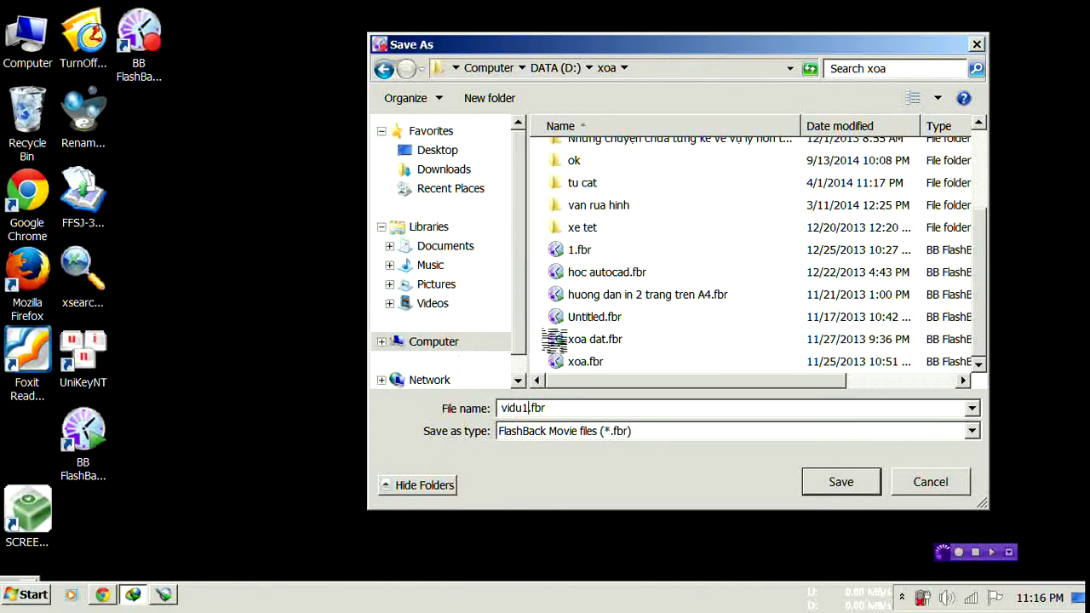
left_click(852, 484)
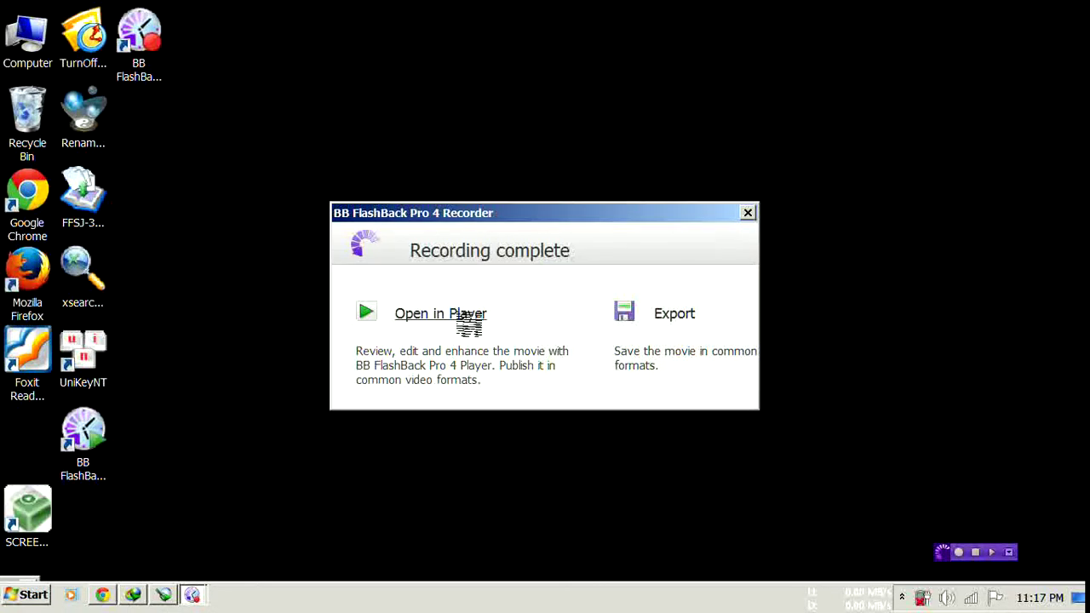
Open vidu1.fbr in the Player, play then pause it, and close the gallery panel.
left_click(468, 315)
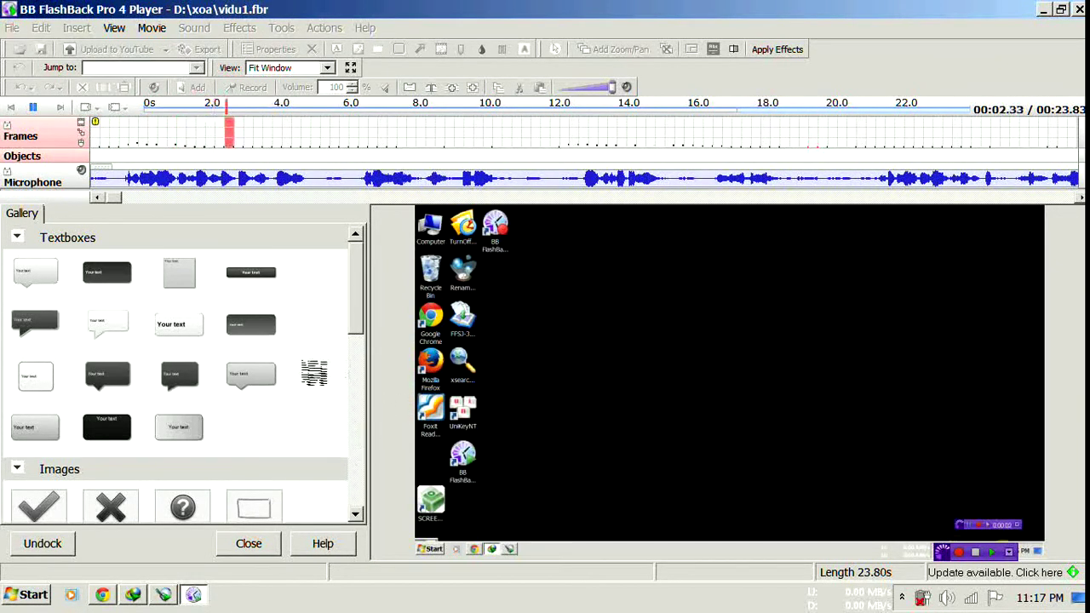
left_click(32, 107)
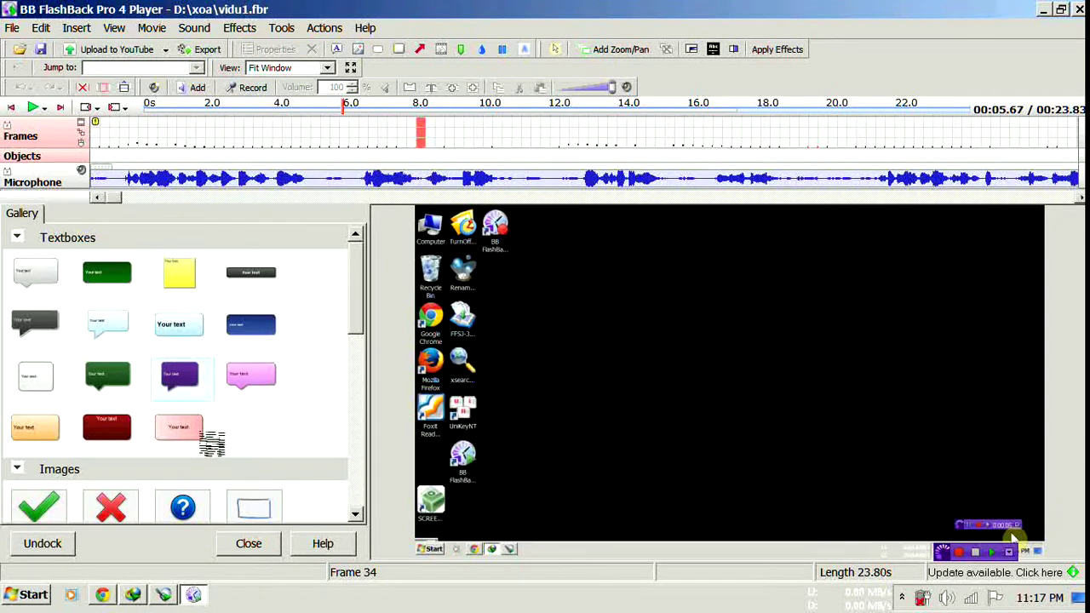
left_click(254, 545)
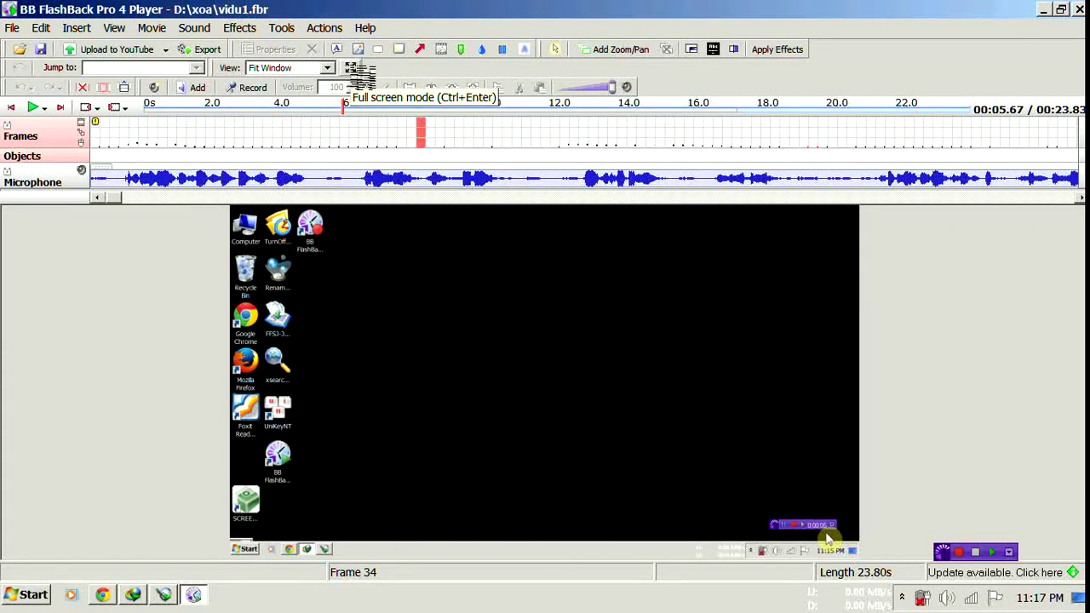
Play the movie full screen, seek to 9.7, 10.83, 14.83 and 16.50 seconds, then exit.
left_click(361, 75)
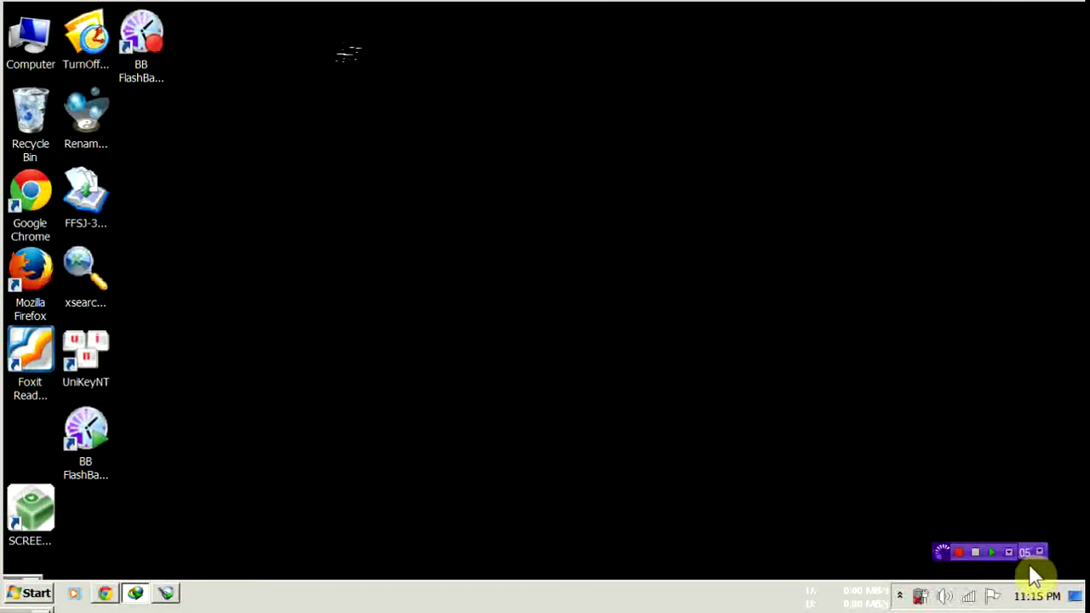
mouse_move(360, 19)
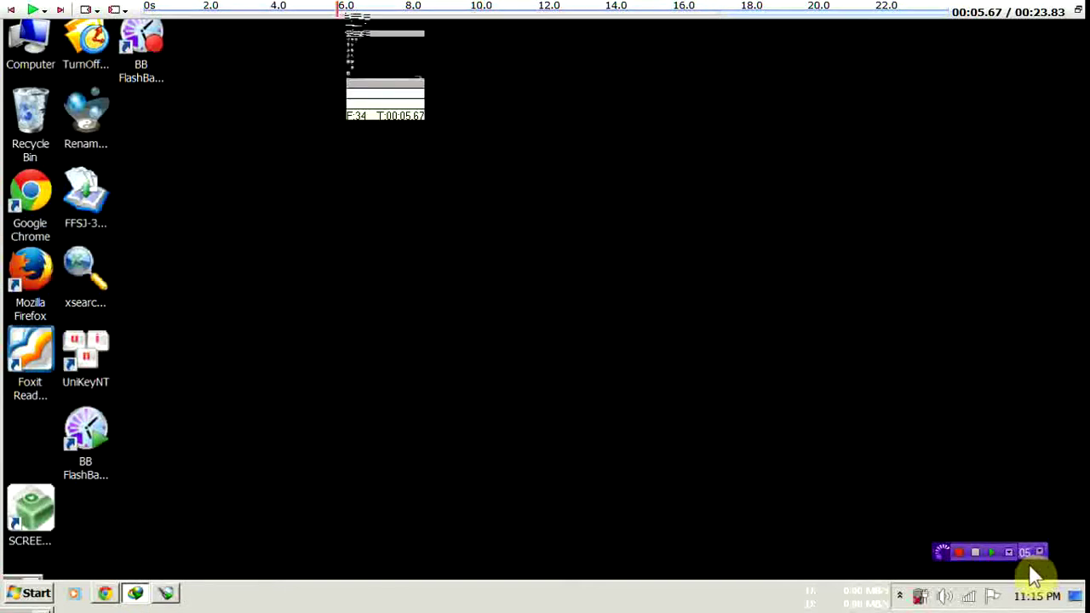
left_click(474, 10)
left_click(511, 10)
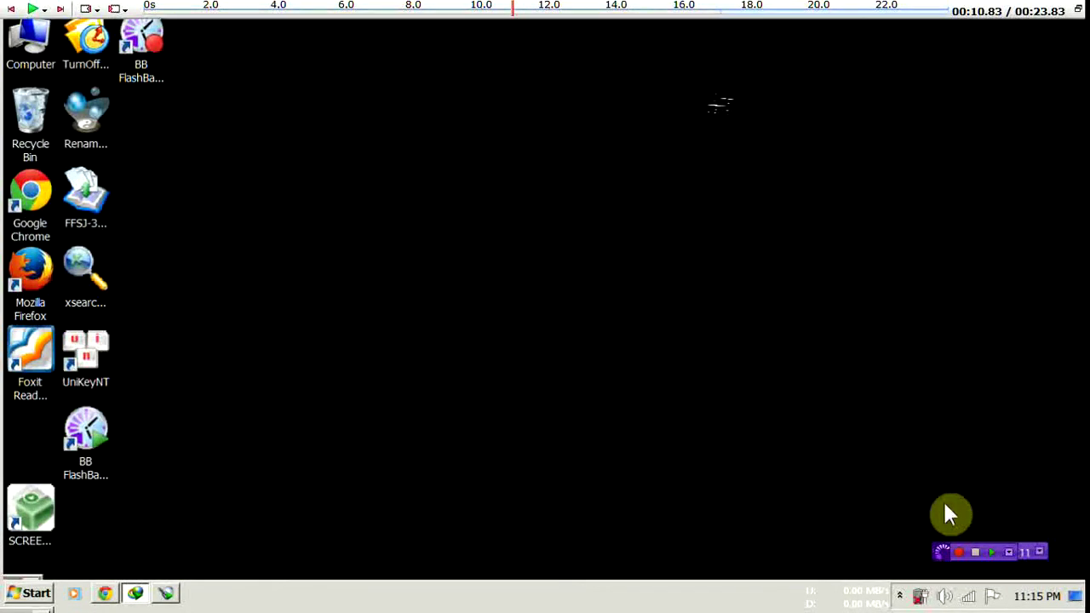
left_click(649, 11)
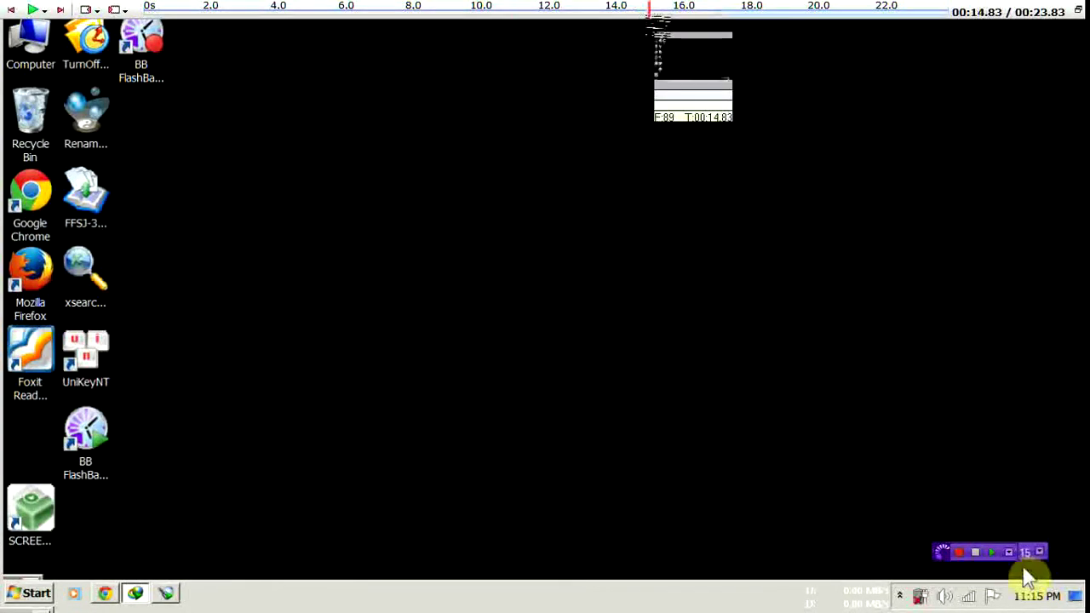
left_click(706, 11)
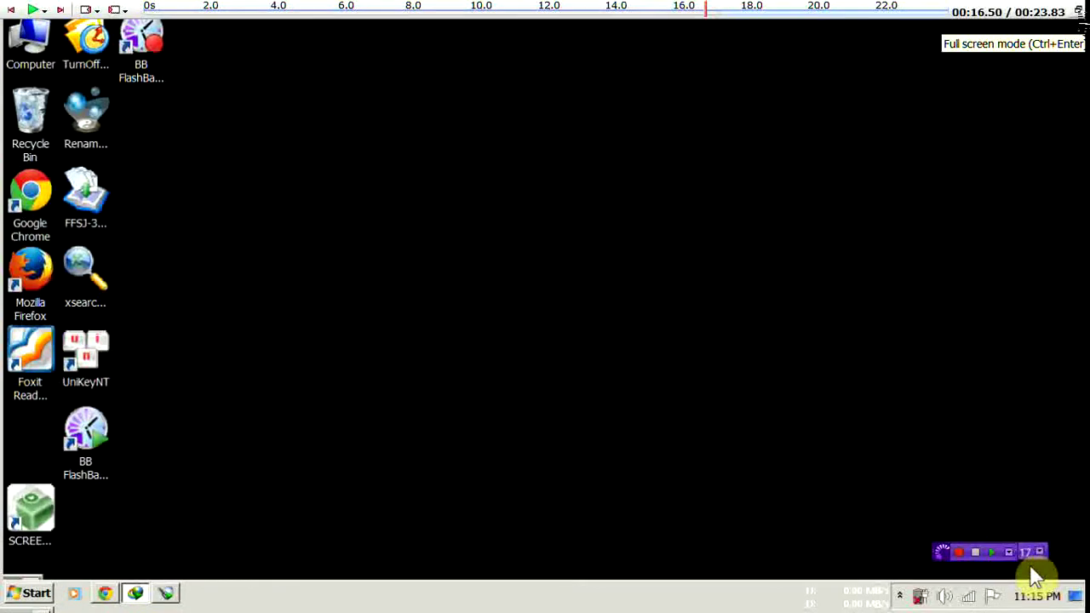
key("ctrl+Return")
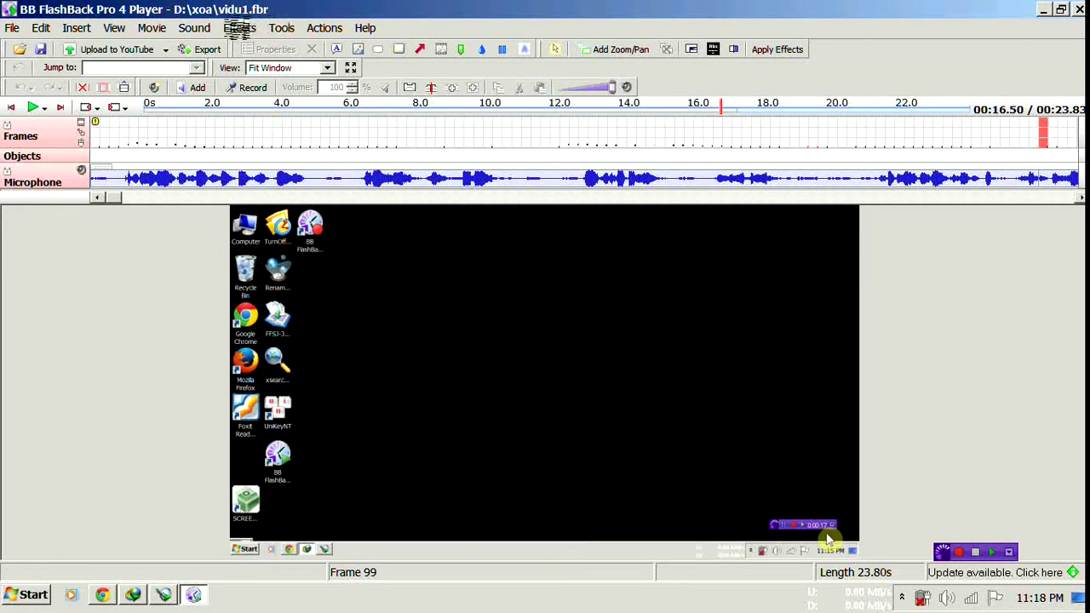
Export the movie as a Standalone EXE, whole movie with default options.
left_click(24, 29)
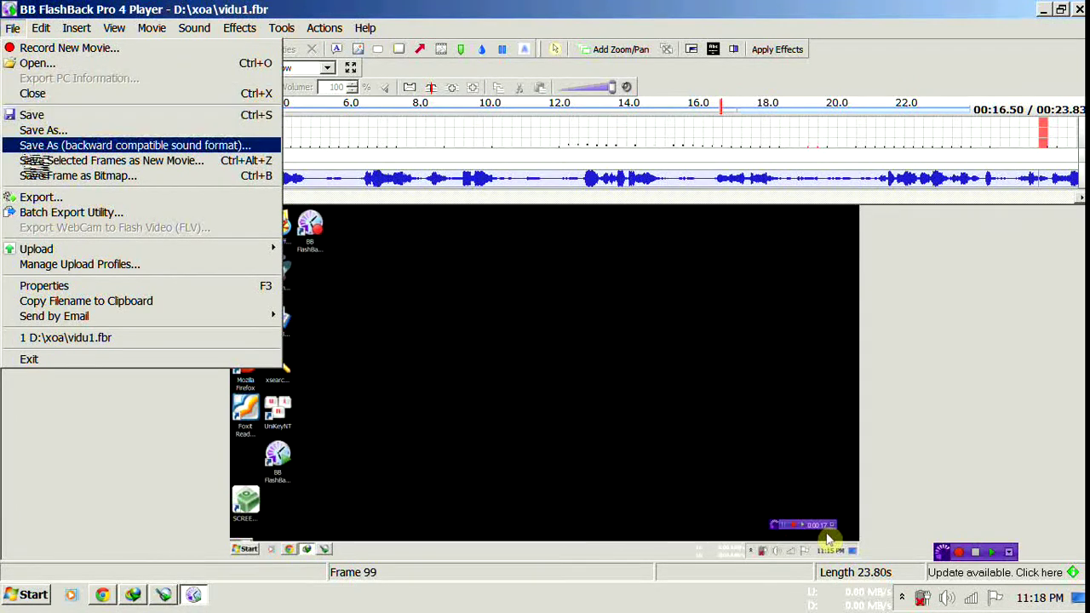
left_click(68, 201)
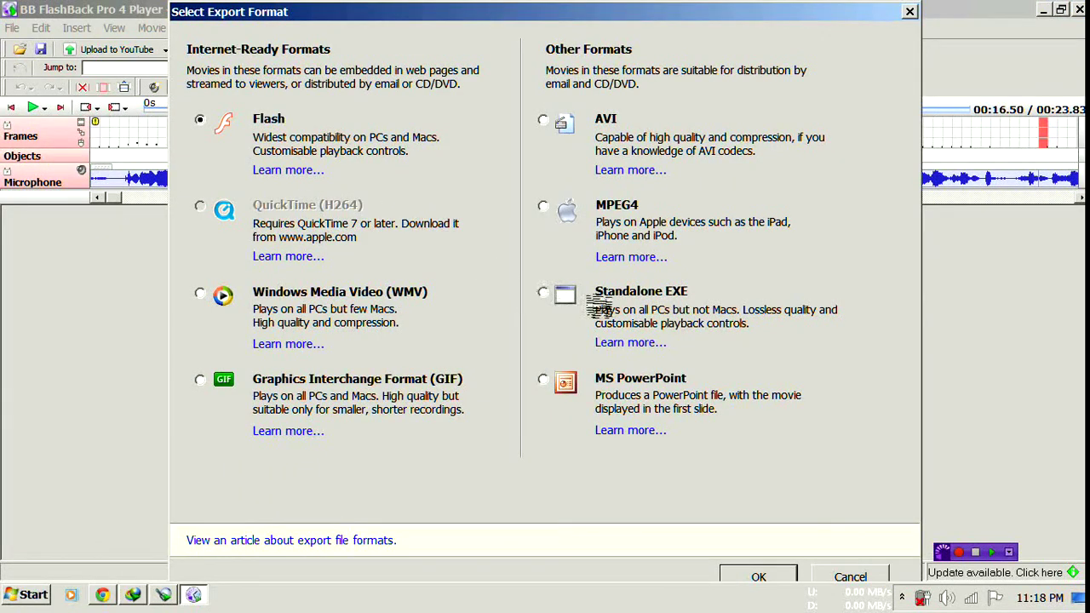
left_click(543, 292)
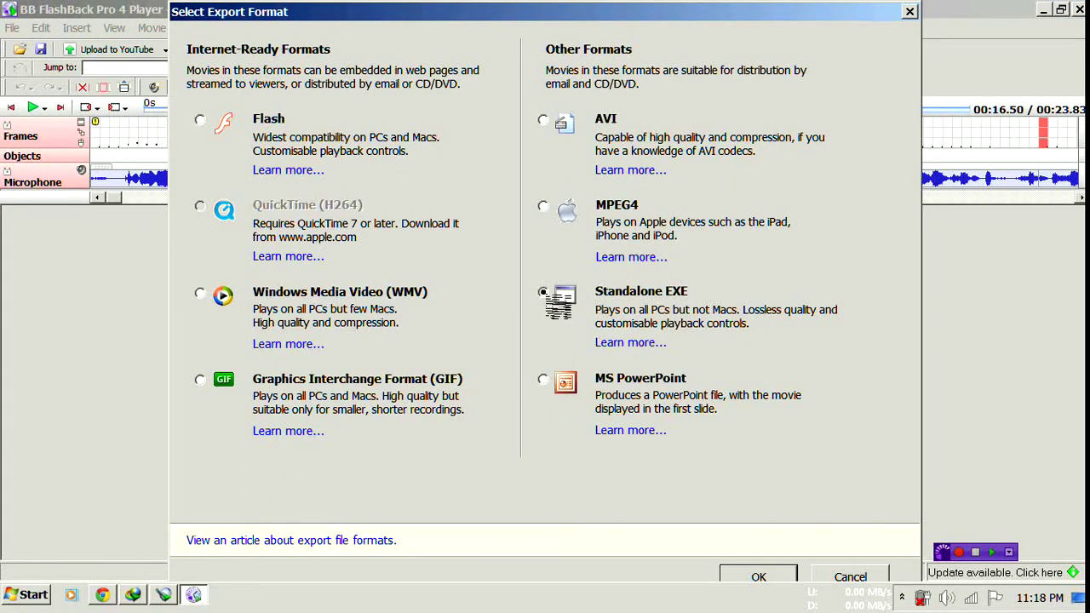
left_click(777, 579)
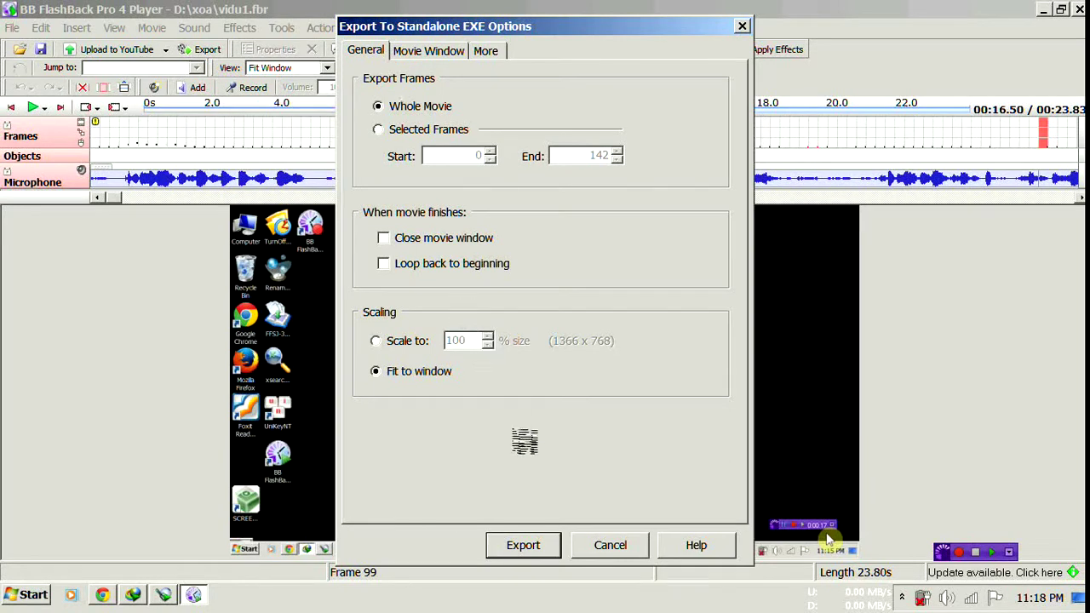
left_click(536, 547)
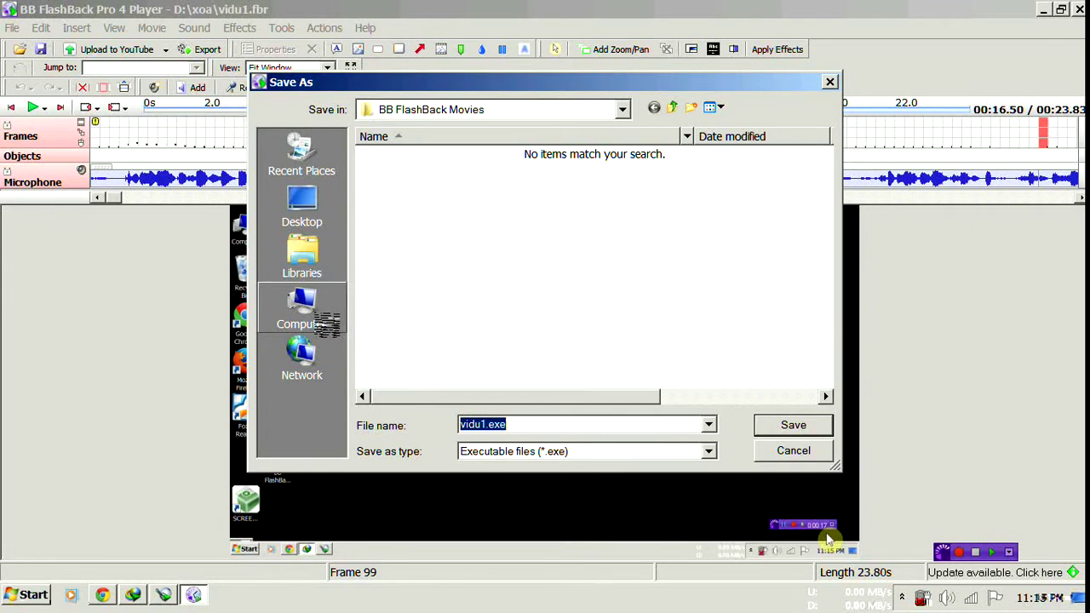
Save the exported movie as vidu1.exe in the xoa folder on DATA (D:).
left_click(329, 323)
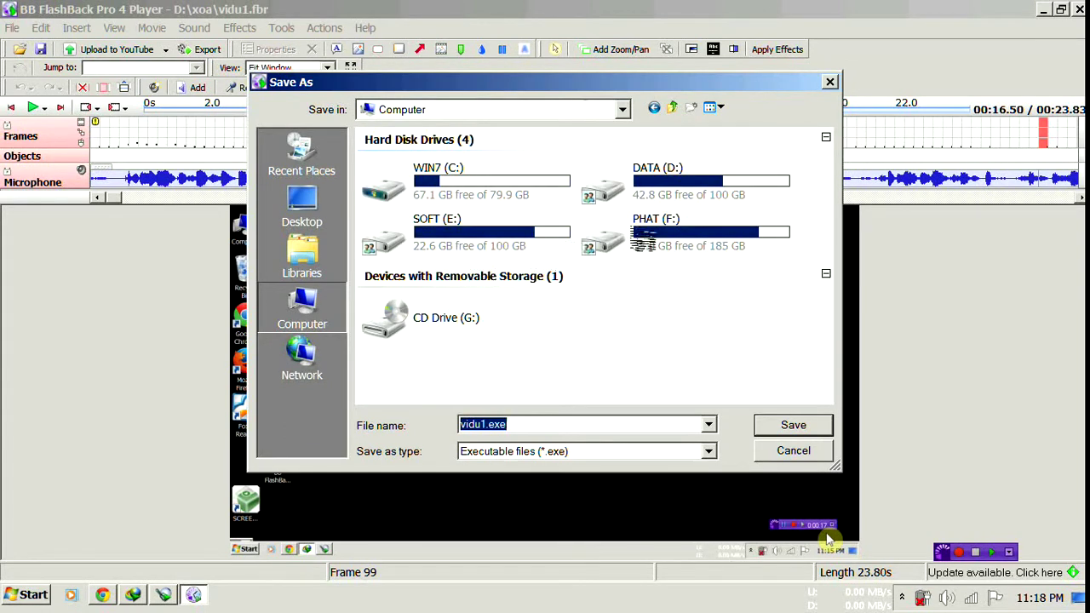
double_click(669, 195)
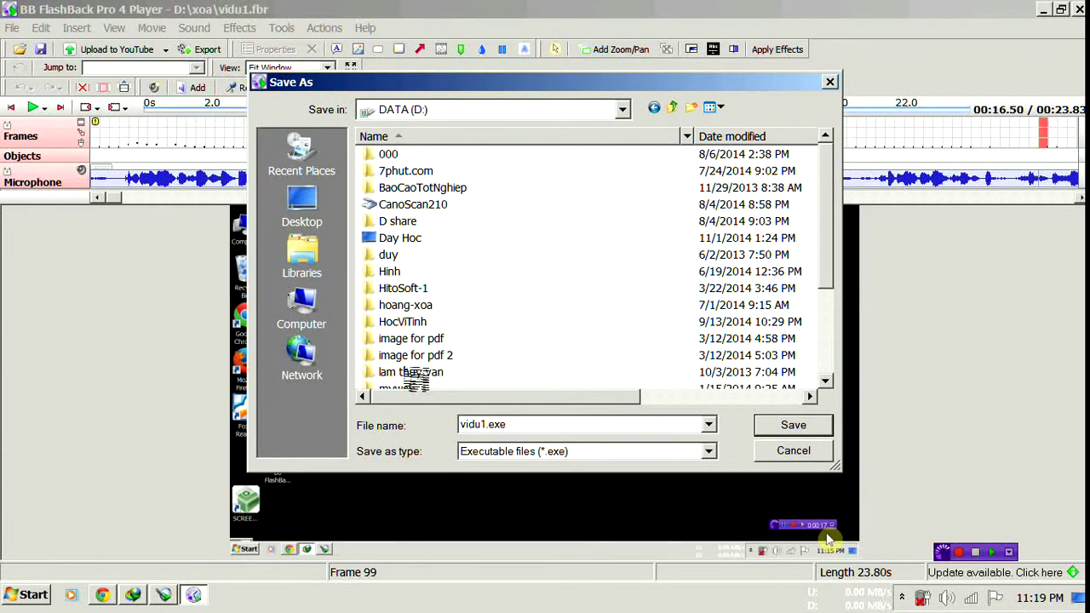
scroll(423, 362, "down", 3)
left_click(423, 362)
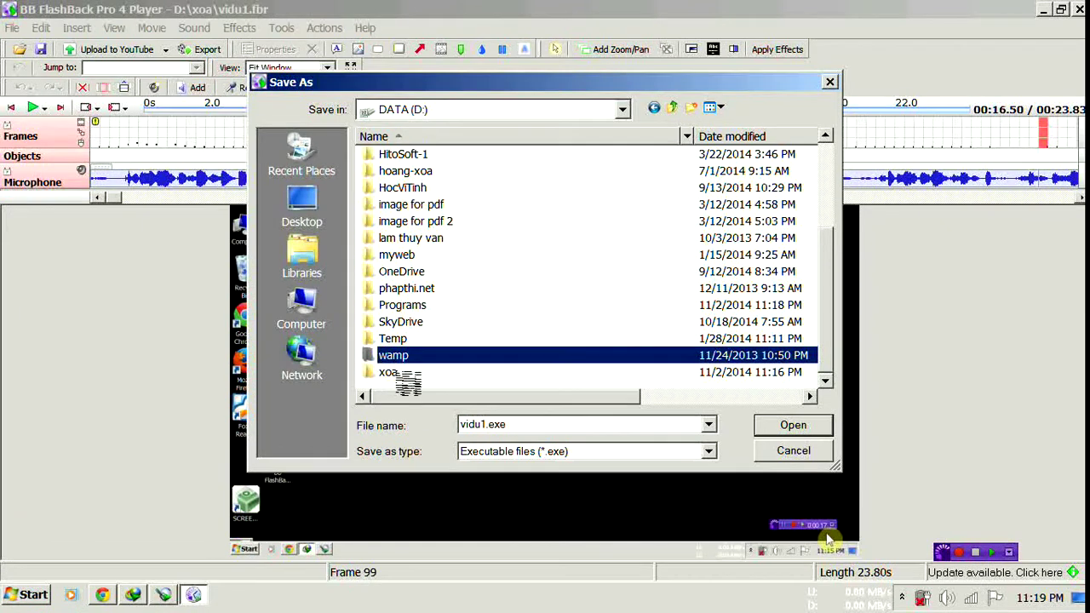
double_click(401, 375)
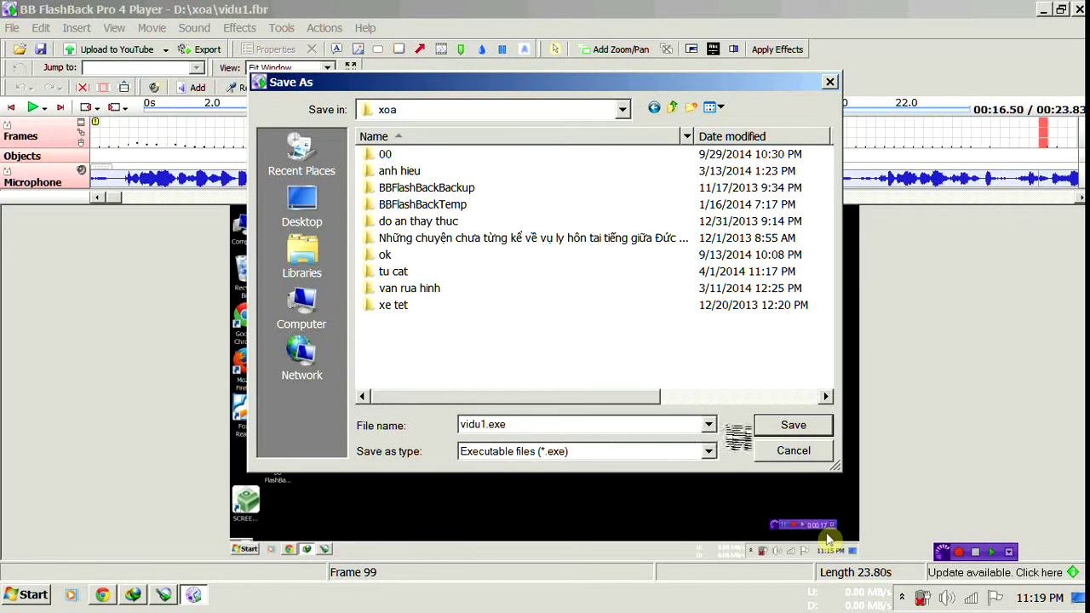
left_click(791, 428)
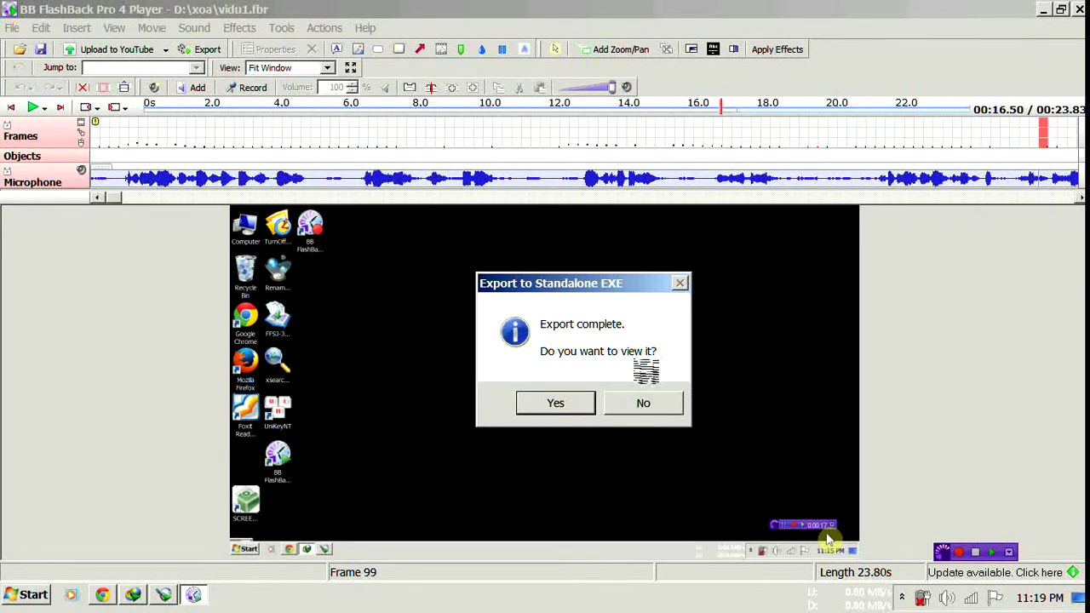
Launch the exported vidu1.exe, then dismiss the avast notice and the player crash dialog.
left_click(575, 410)
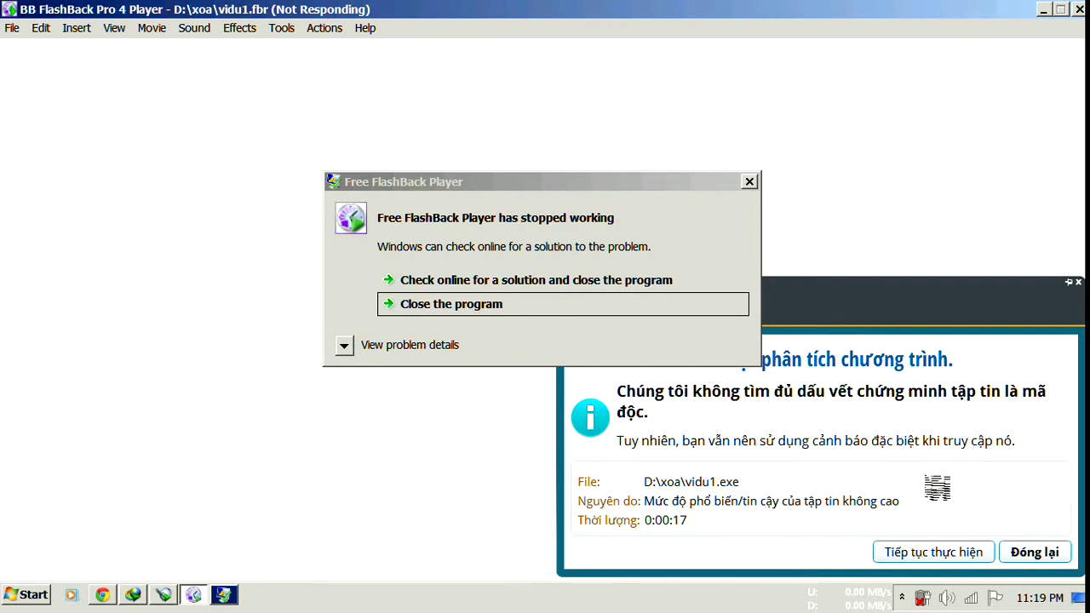
left_click(1046, 553)
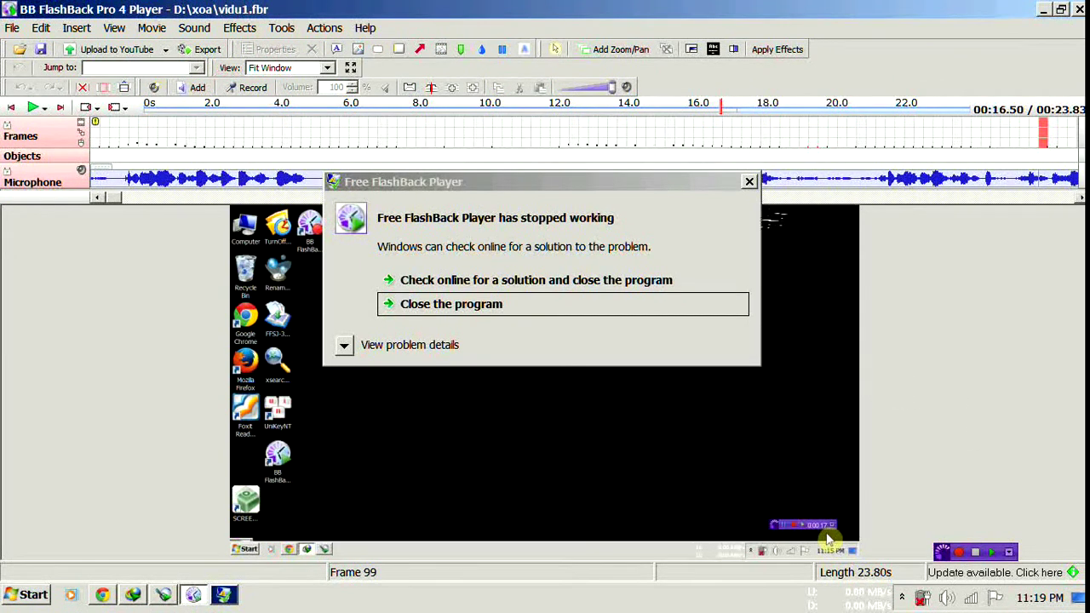
left_click(749, 181)
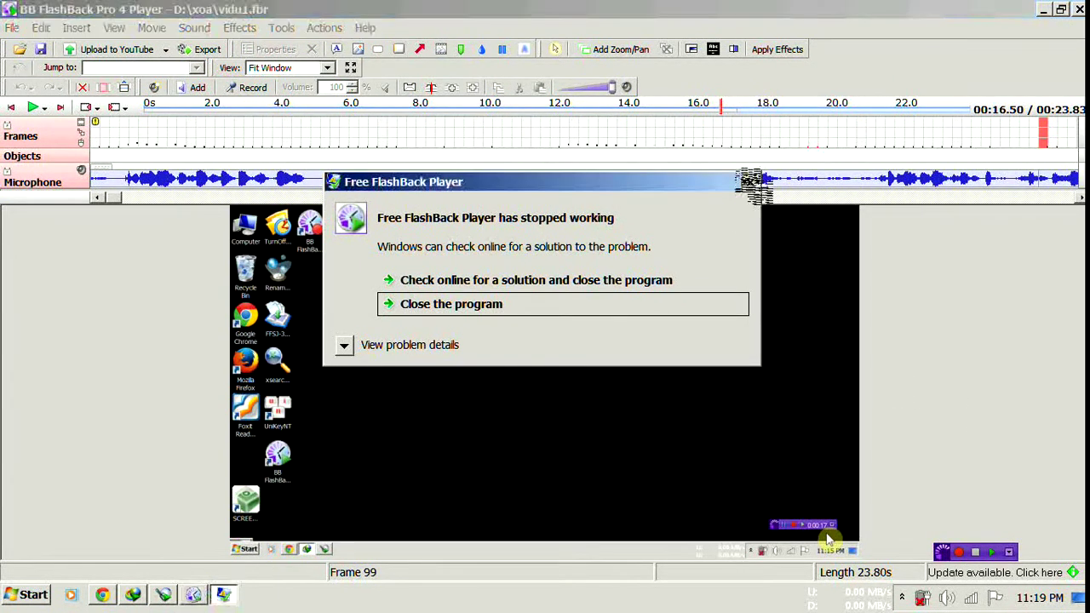